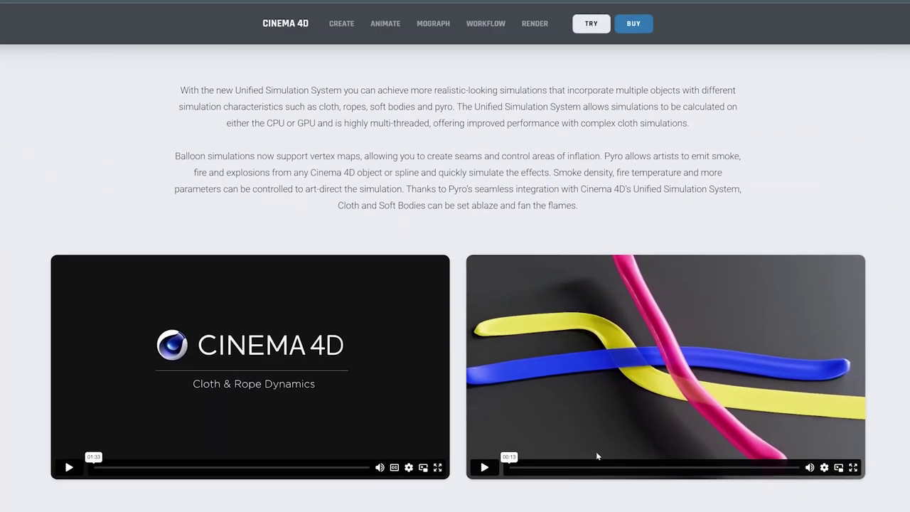
Play the video of the coloured ribbons on the Cinema 4D simulation page.
left_click(484, 467)
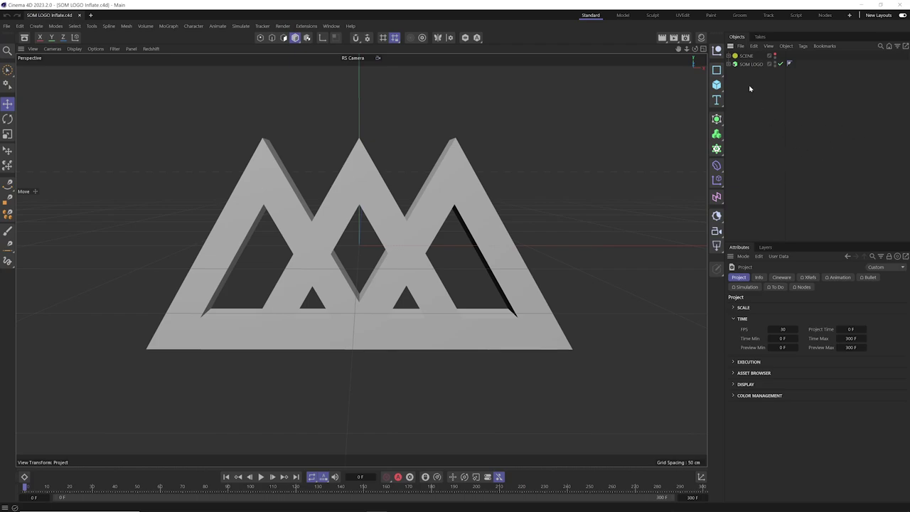
Add a capsule primitive in Cinema 4D and display the viewport with Gouraud shading and polygon lines.
left_click(717, 86)
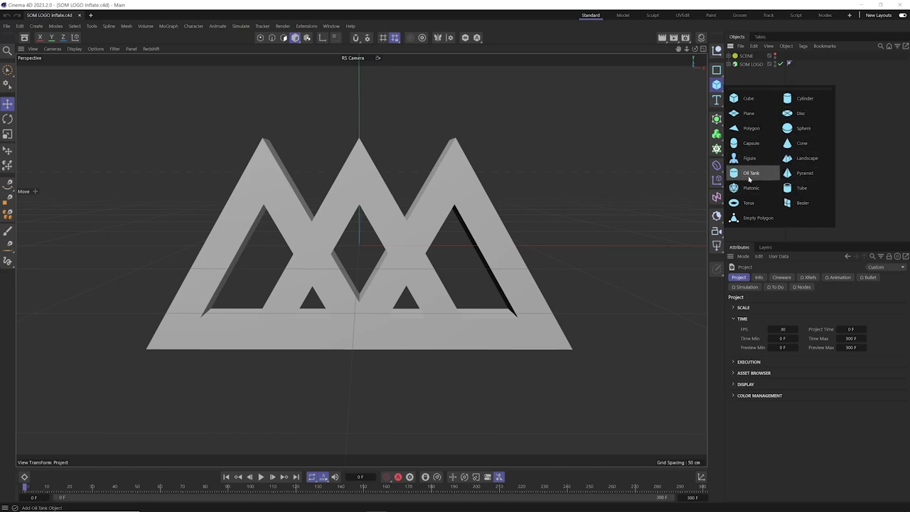
left_click(744, 142)
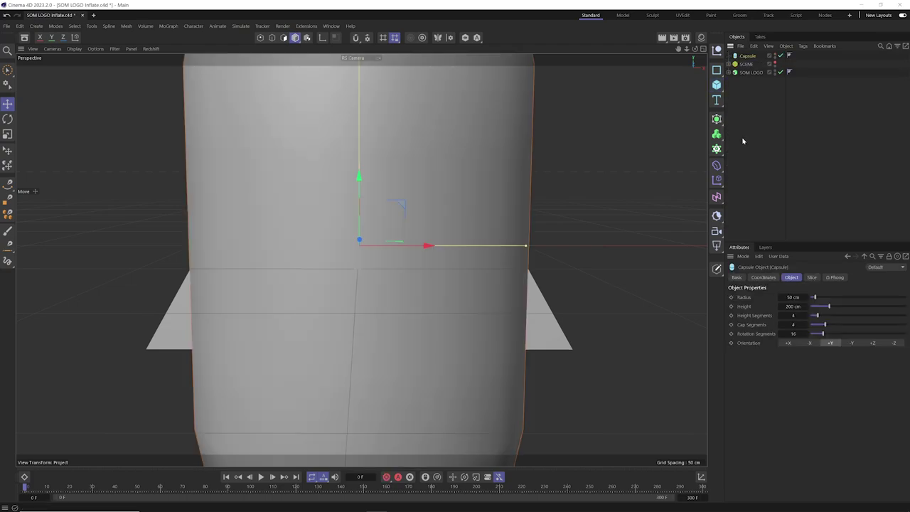
scroll(455, 220, "down", 3)
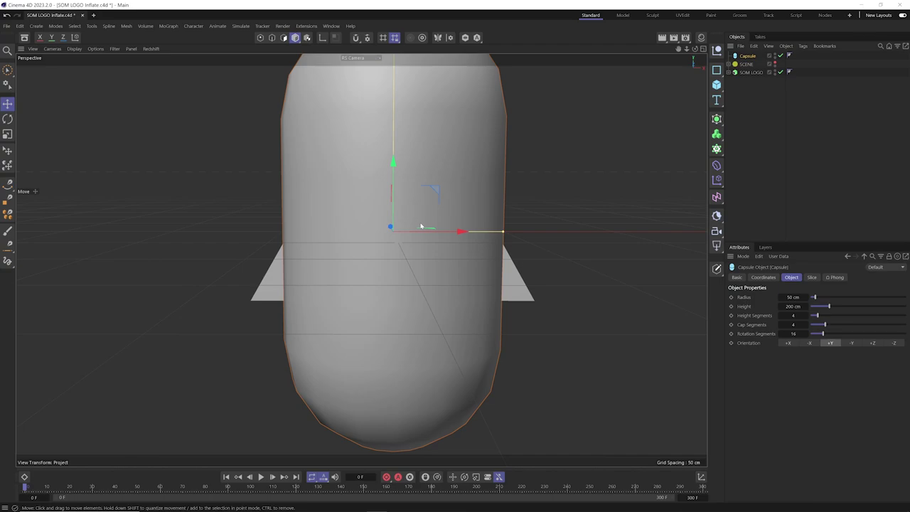
key("n")
key("b")
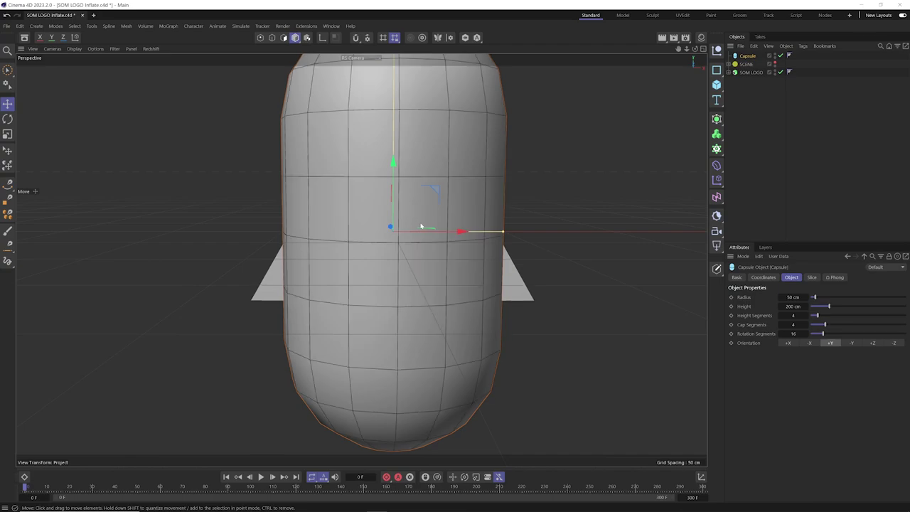
Try denser height, cap and rotation segment counts on the capsule and delete the capsule.
left_click_drag(824, 324, 854, 333)
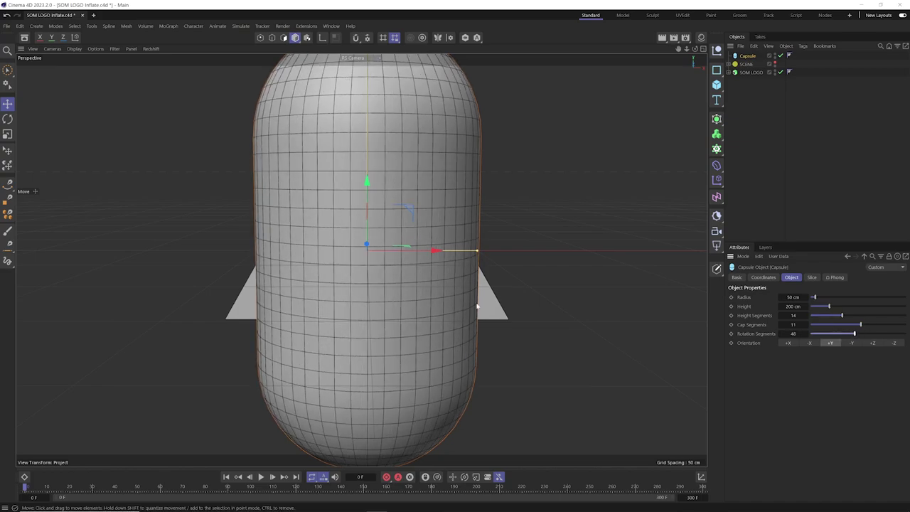
scroll(462, 312, "down", 3)
left_click_drag(427, 201, 410, 213, "alt")
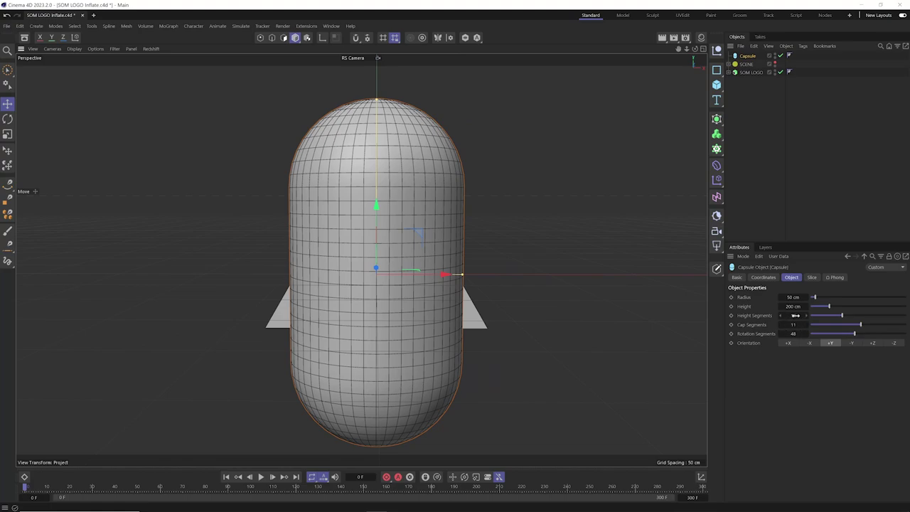
left_click_drag(794, 315, 868, 332)
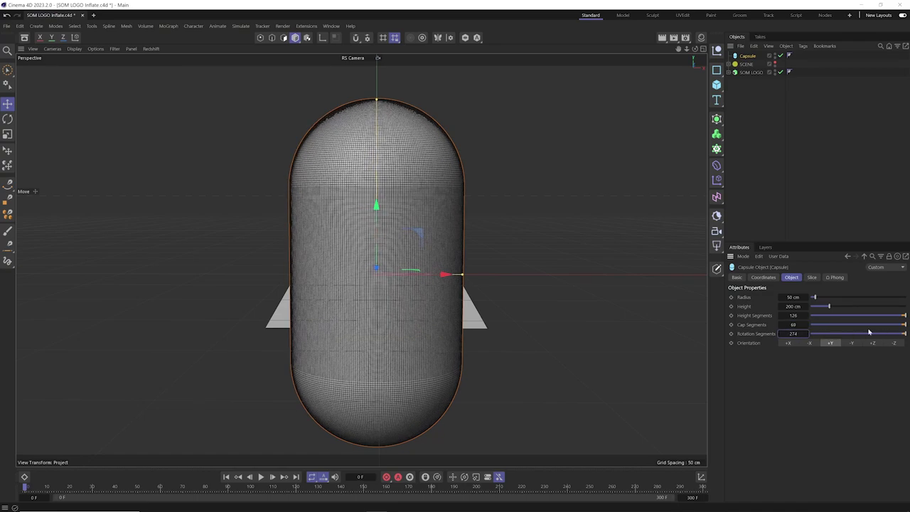
left_click_drag(792, 333, 759, 339)
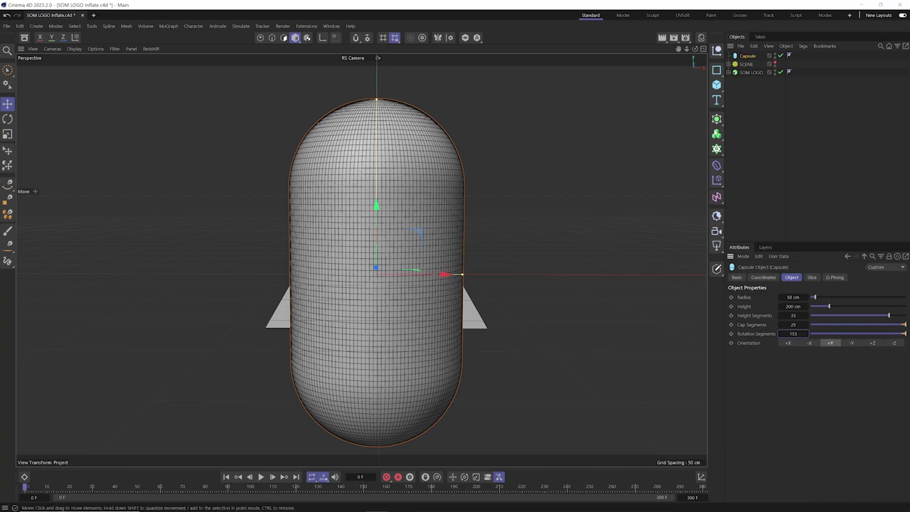
key("Delete")
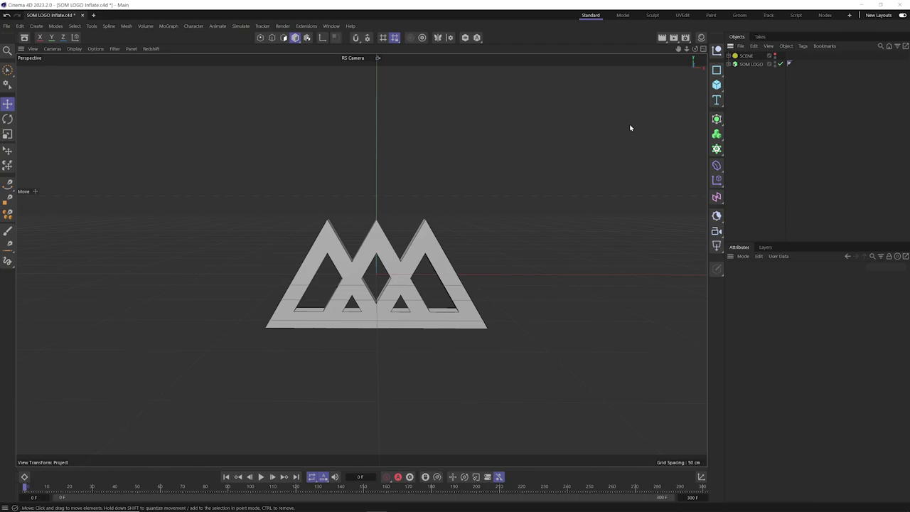
Add a Volume Builder and a Volume Mesher to the logo scene.
left_click(375, 279)
scroll(378, 276, "up", 10)
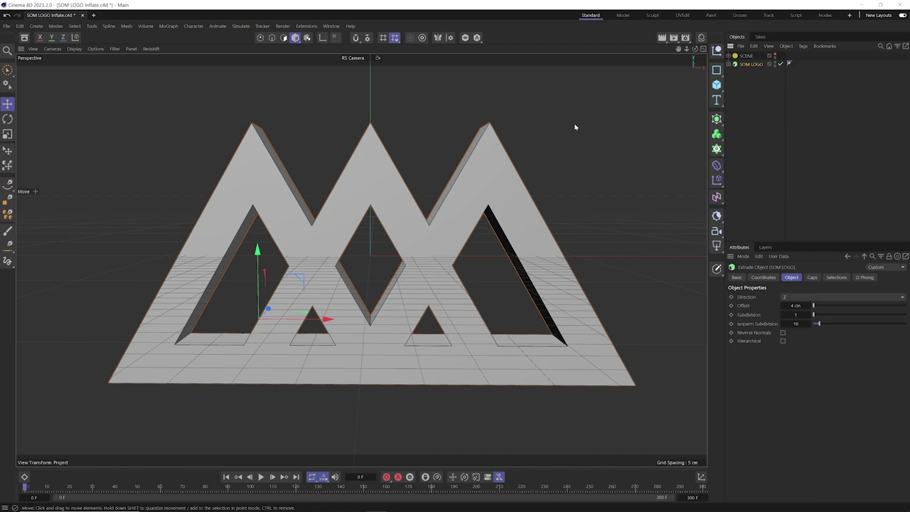
left_click(716, 118)
left_click(716, 134)
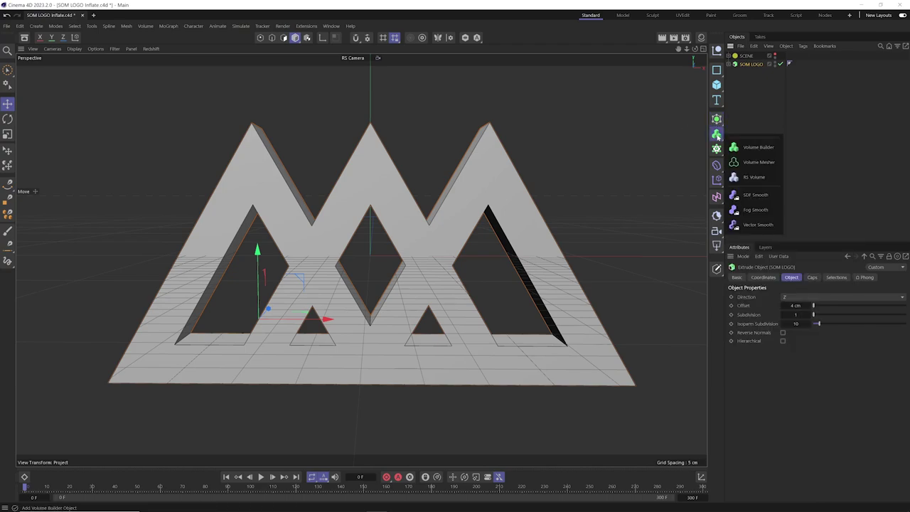
left_click(753, 147)
left_click(716, 134)
left_click(758, 162)
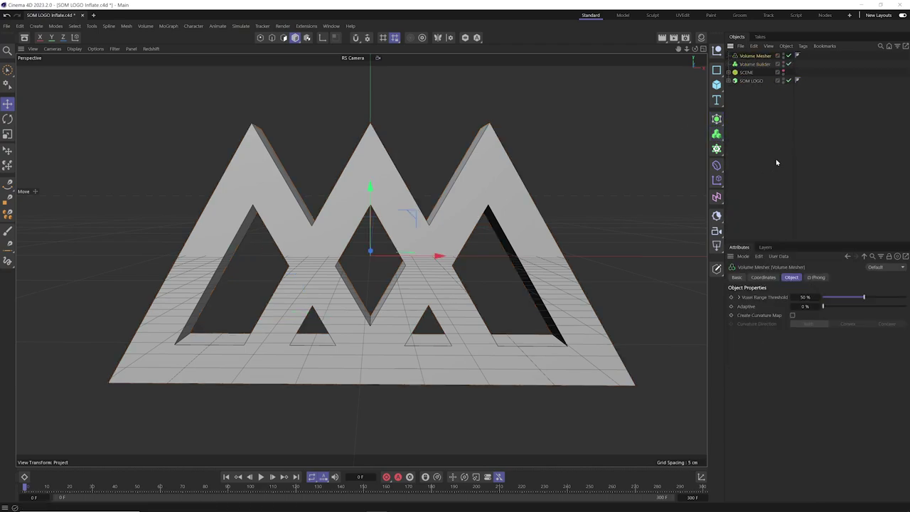
Add a Remesh generator to the scene.
left_click(717, 136)
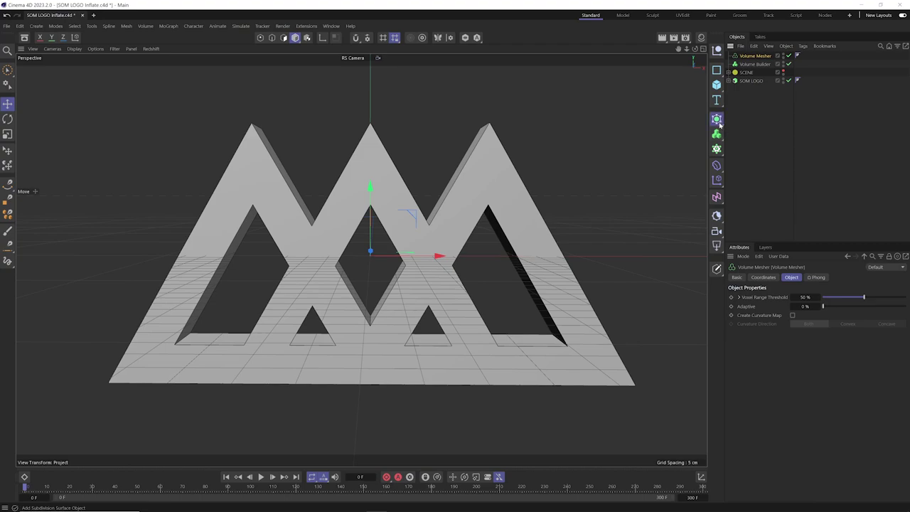
left_click(716, 119)
left_click(743, 256)
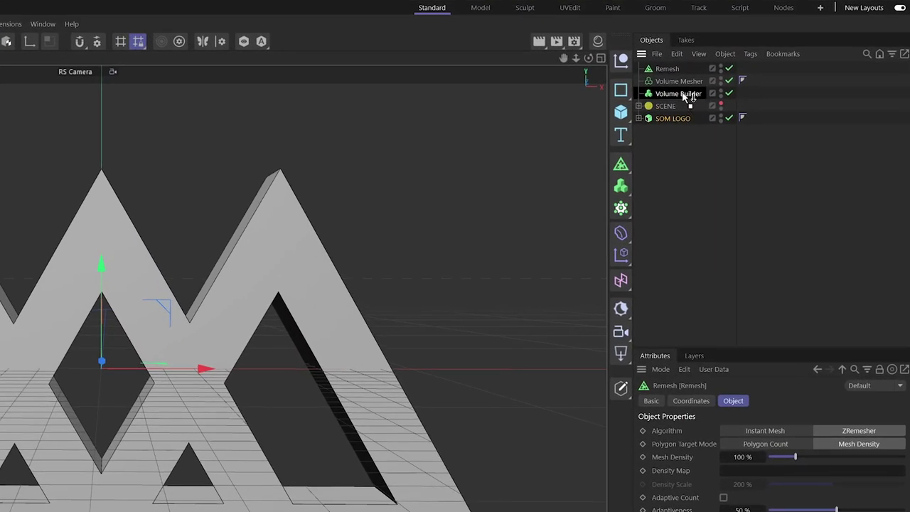
Nest SOM LOGO inside the Volume Builder and the Volume Builder inside the Volume Mesher.
mouse_move(688, 97)
left_mouse_down()
mouse_move(696, 91)
mouse_move(690, 83)
left_mouse_up()
left_click(679, 81)
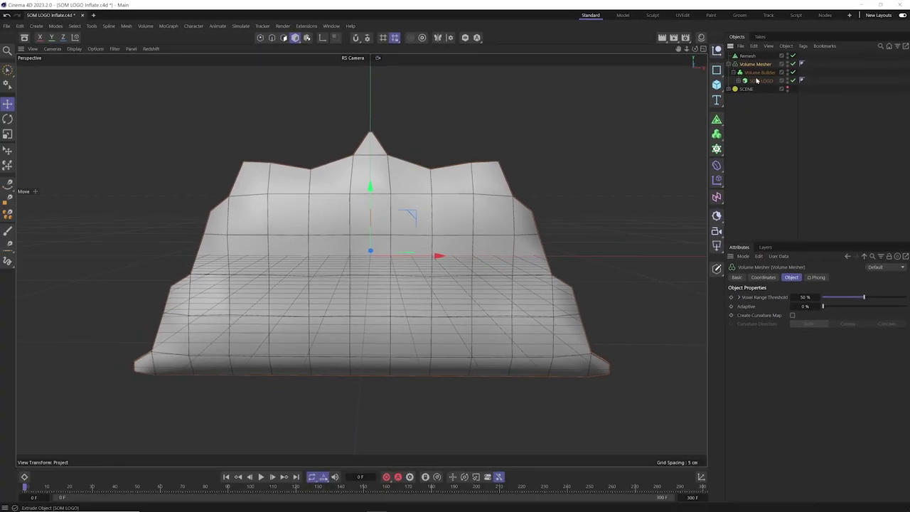
Set the Volume Builder's voxel size to 1 cm.
left_click(685, 93)
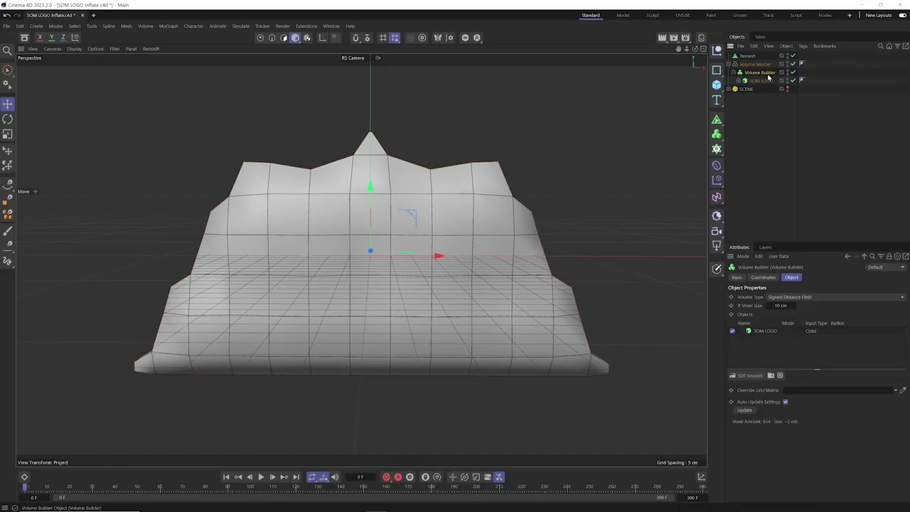
left_click(781, 306)
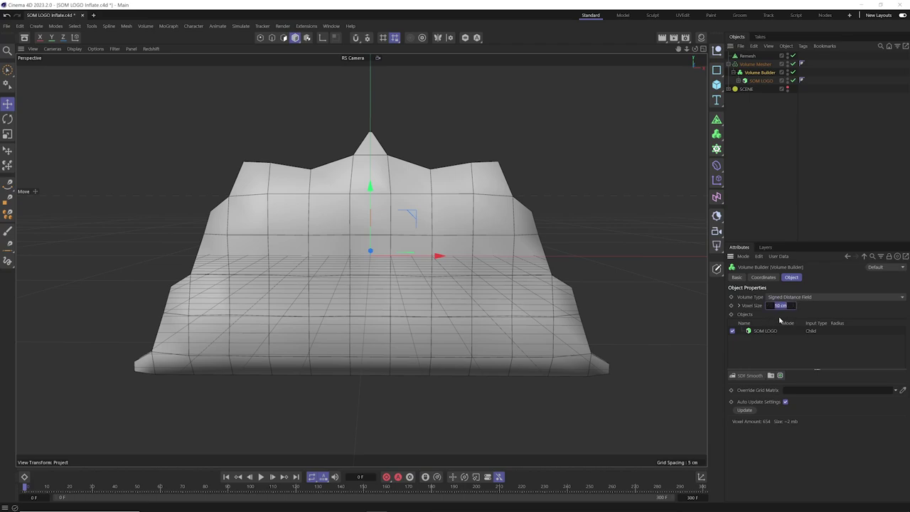
type("1")
key("Return")
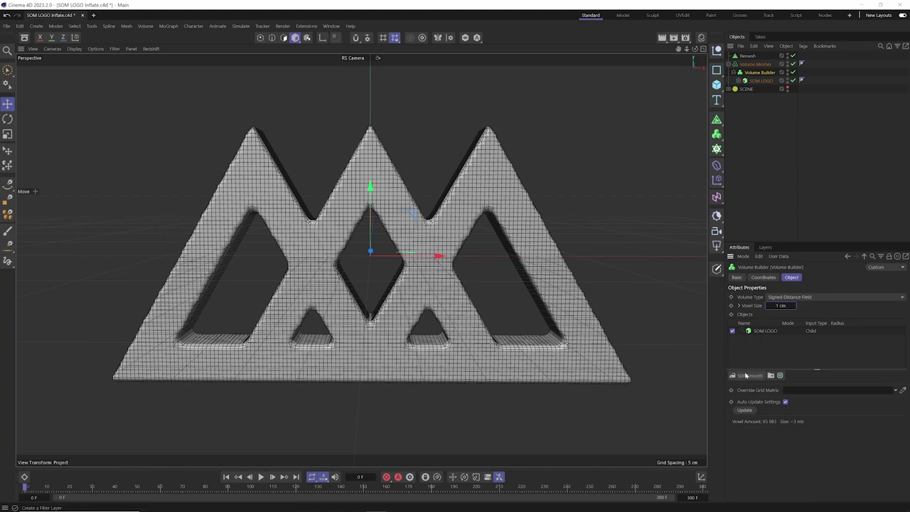
Add an SDF Smooth filter to the Volume Builder with a strength of 54 %.
left_click(747, 377)
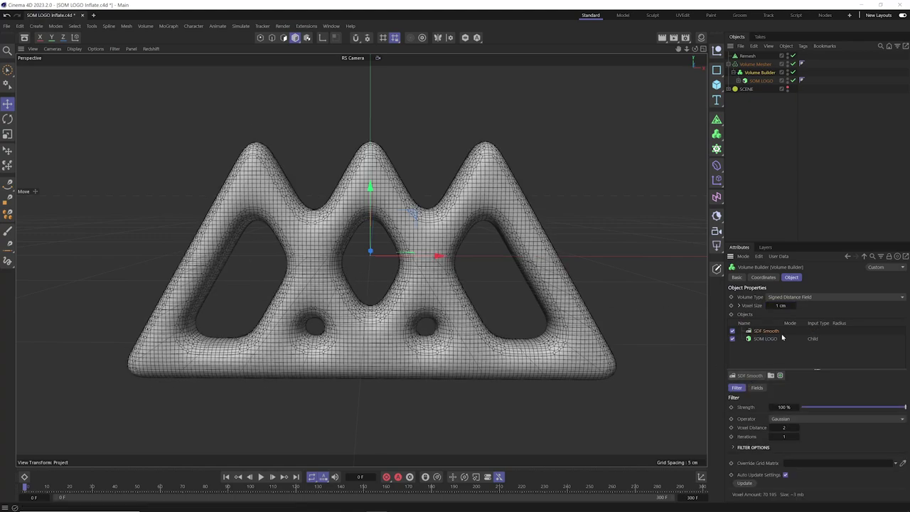
left_click_drag(888, 410, 857, 412)
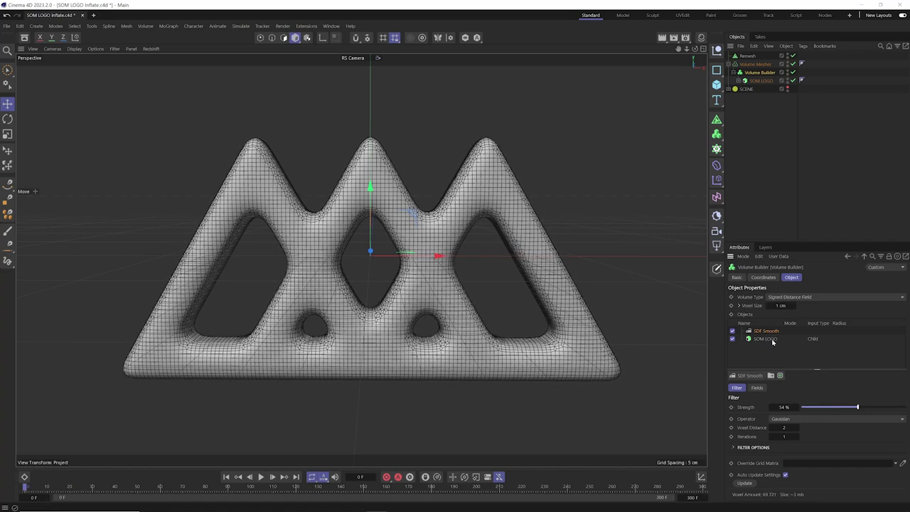
Add an SDF Dilate and Erode filter above the SDF Smooth filter in the Volume Builder.
left_click(751, 377)
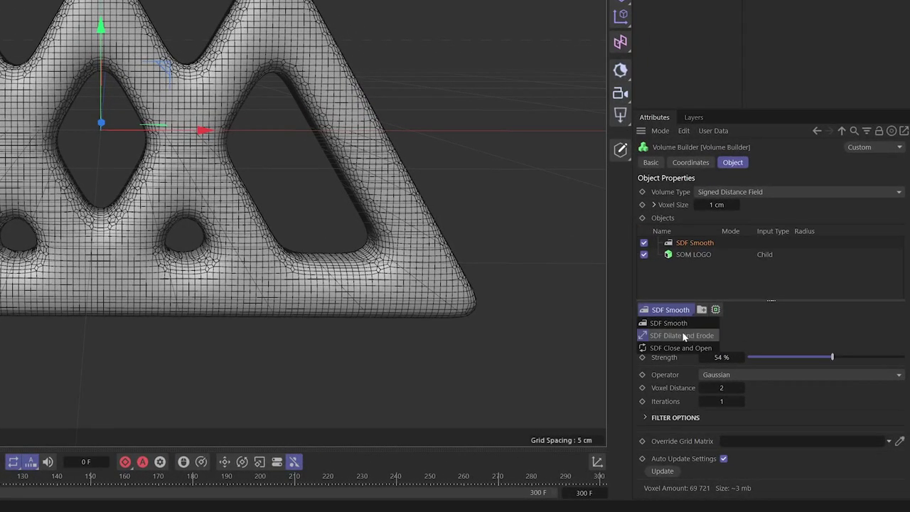
left_click(664, 336)
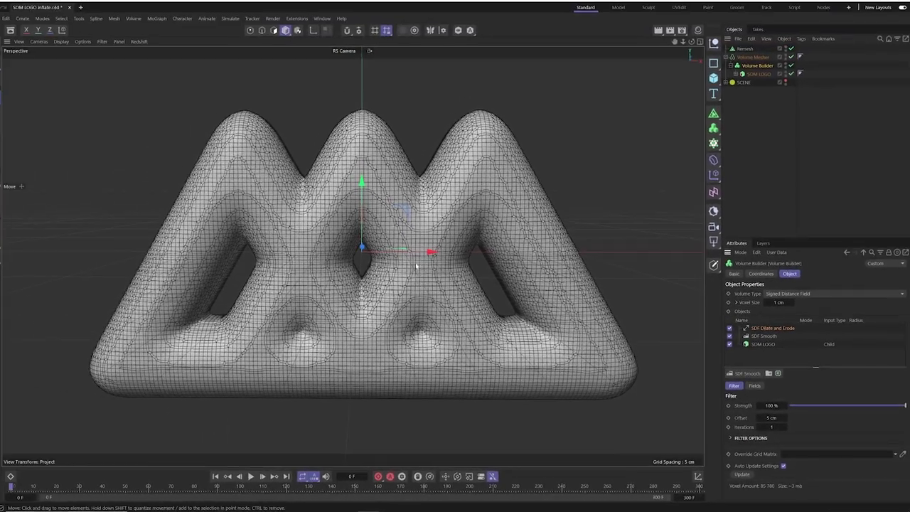
left_click_drag(214, 192, 157, 190, "alt")
left_click_drag(408, 296, 391, 294, "alt")
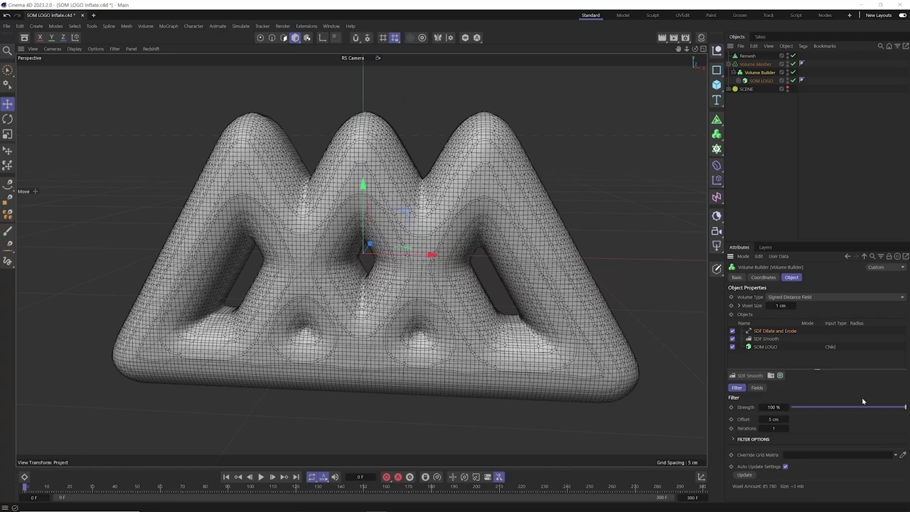
Set the SDF Dilate and Erode filter's offset to 1.7 cm and reduce its strength to about three quarters.
mouse_move(763, 422)
left_mouse_down()
mouse_move(734, 420)
mouse_move(758, 420)
left_mouse_up()
left_click_drag(451, 365, 421, 327, "alt")
scroll(419, 334, "up", 5)
scroll(406, 325, "down", 6)
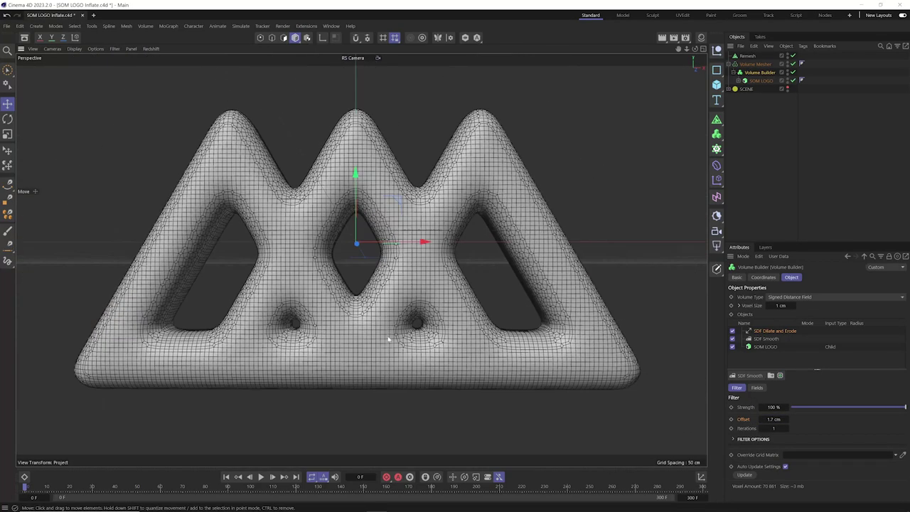
scroll(390, 339, "up", 2)
left_click_drag(887, 406, 816, 409)
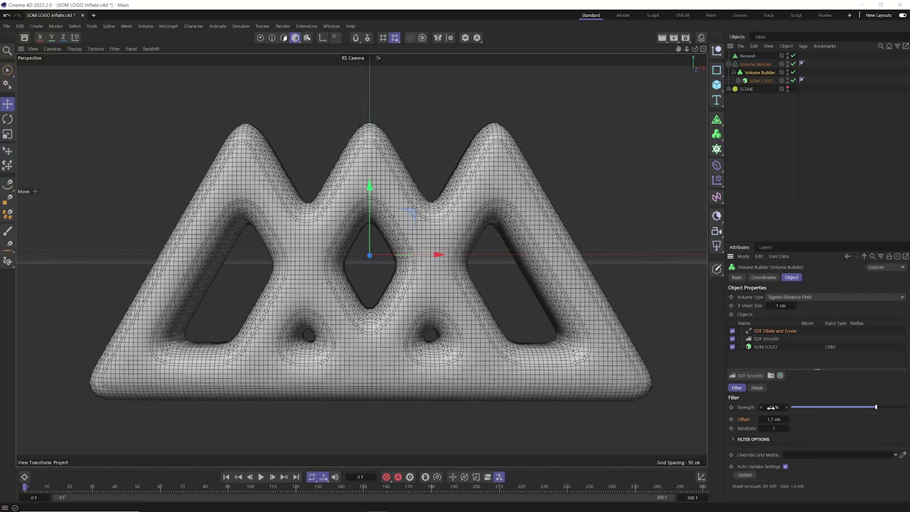
left_click_drag(528, 304, 398, 281, "alt")
Set the extrusion offset of SOM LOGO to 3.2 cm.
left_click(761, 80)
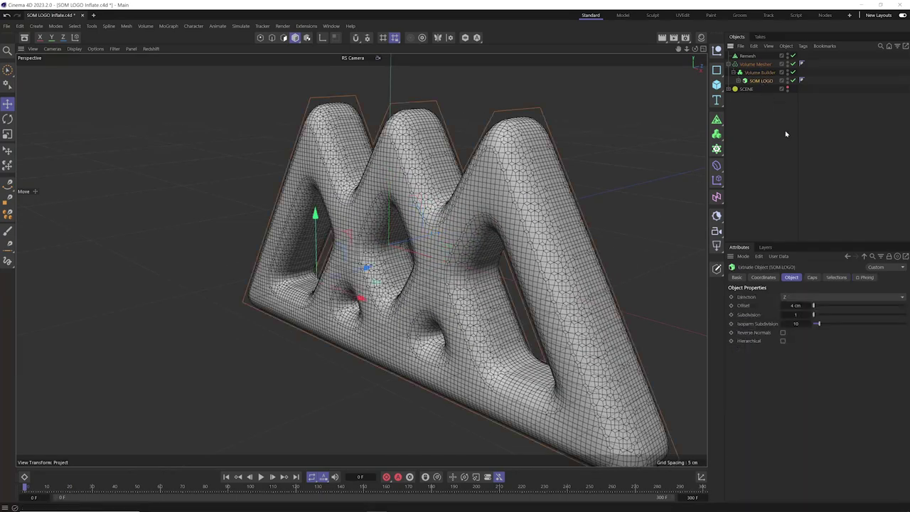
left_click(795, 305)
type("3.2")
key("Return")
left_click_drag(656, 258, 437, 249, "alt")
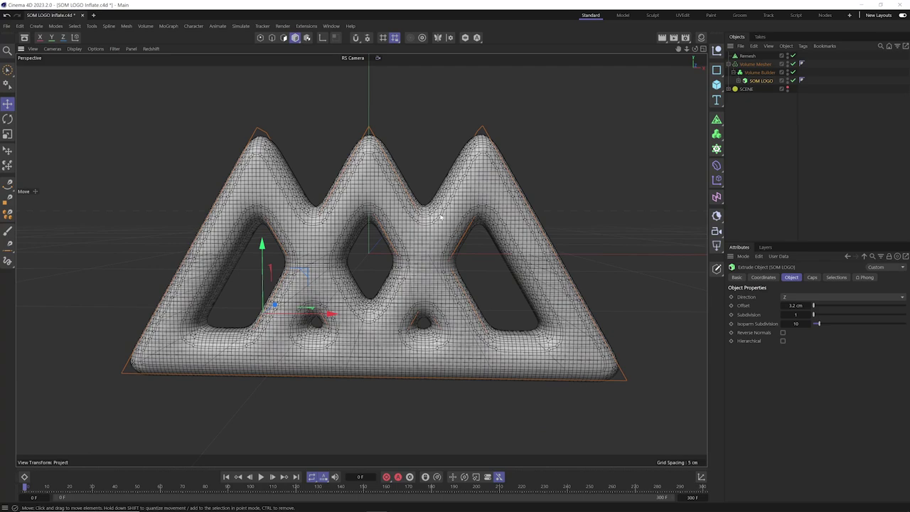
left_click_drag(429, 224, 676, 128, "alt")
Make the Volume Mesher a child of the Remesh generator.
left_click(747, 55)
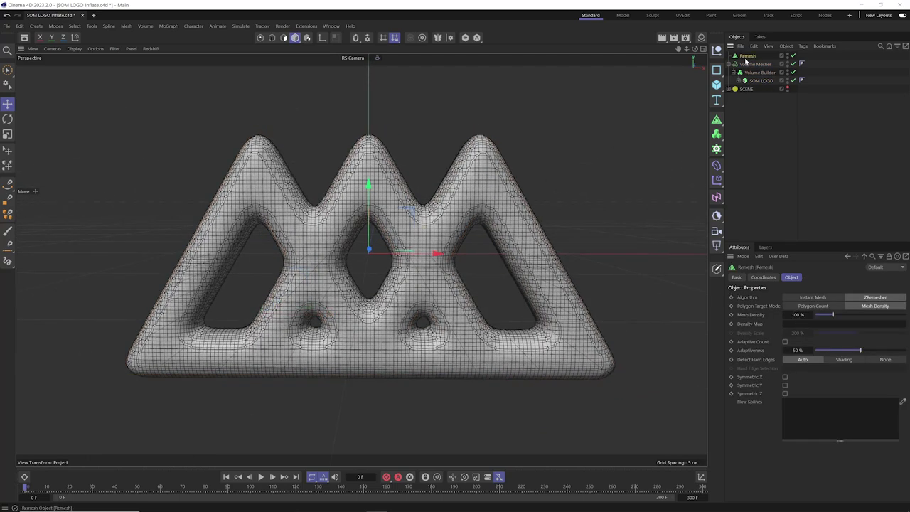
left_click_drag(748, 67, 746, 57)
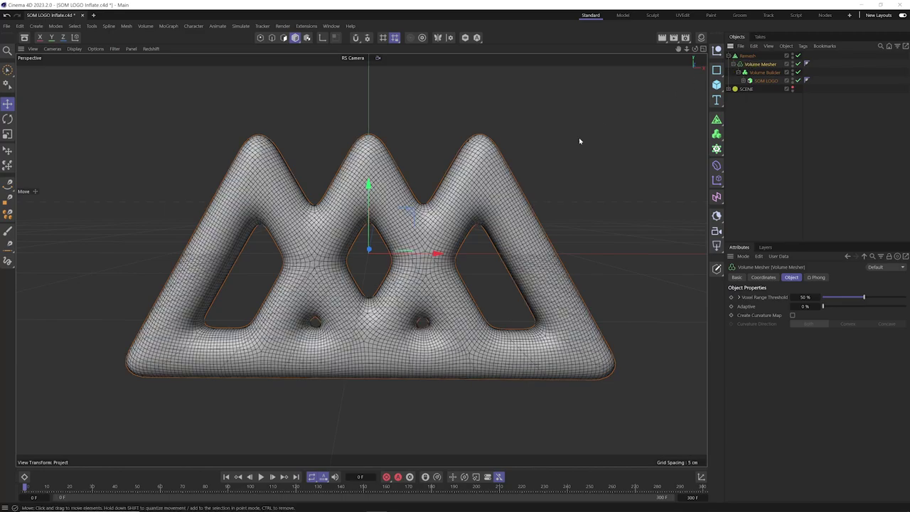
mouse_move(406, 231)
left_mouse_down("alt")
mouse_move(341, 234)
mouse_move(251, 258)
mouse_move(406, 227)
left_mouse_up("alt")
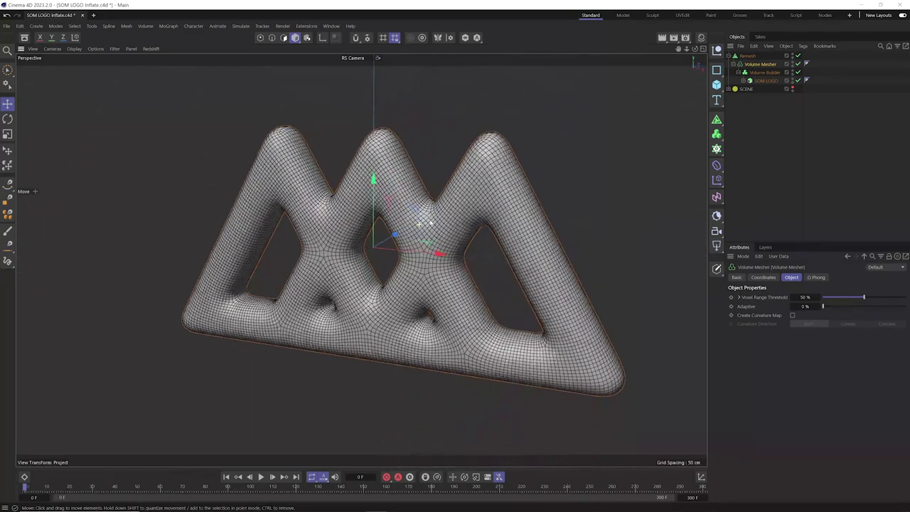
Try mesh densities of 50 % and 150 % on the Remesh generator.
left_click(747, 55)
left_click_drag(490, 291, 531, 277, "alt")
left_click(797, 315)
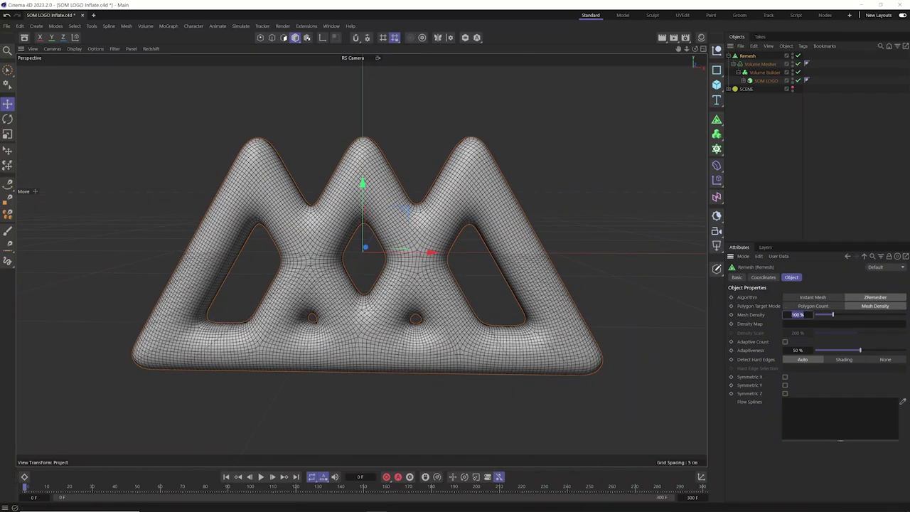
type("50")
key("Return")
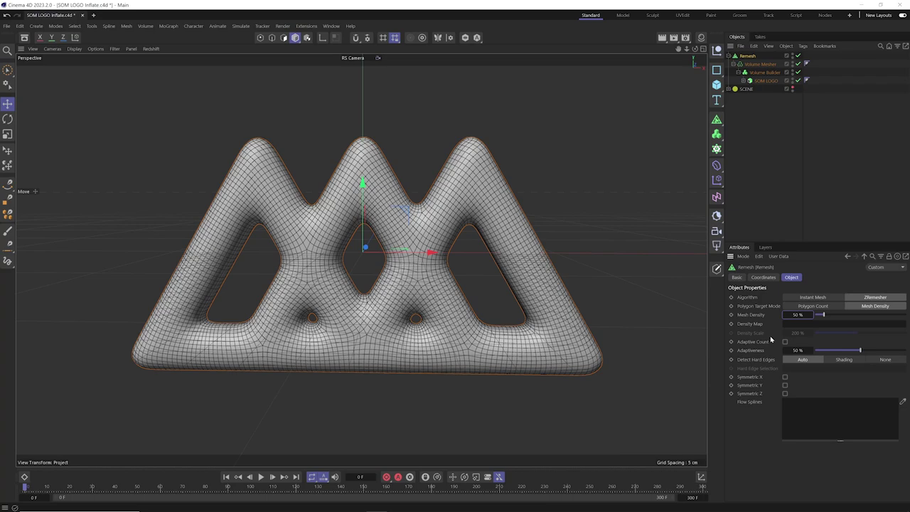
left_click(797, 314)
type("150")
key("Return")
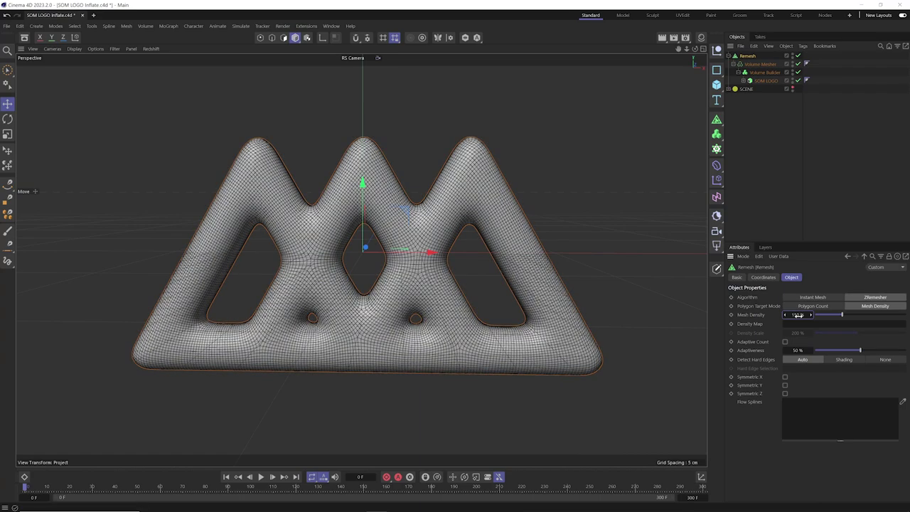
Set the Remesh generator's mesh density to 130 %.
left_click(799, 315)
key("BackSpace")
type("130")
key("Return")
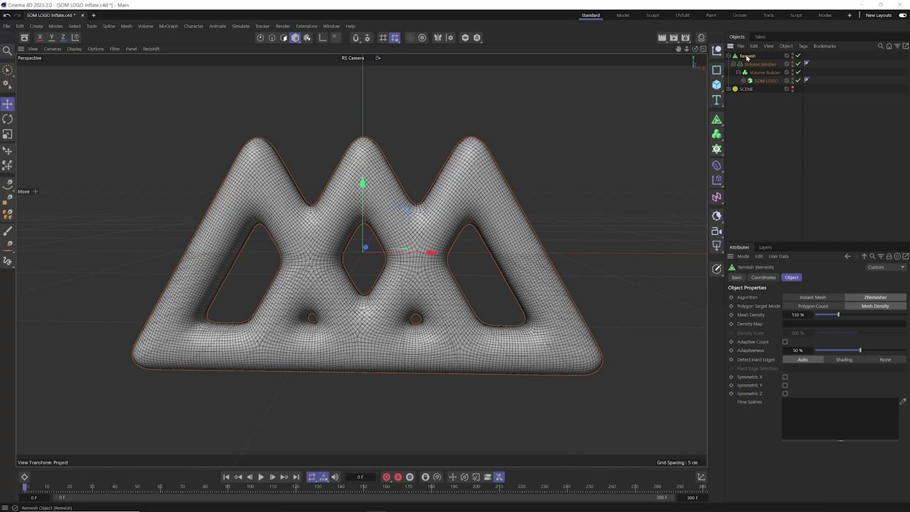
Enable Z symmetry on the Remesh generator and add a Balloon simulation tag to it.
left_click(785, 394)
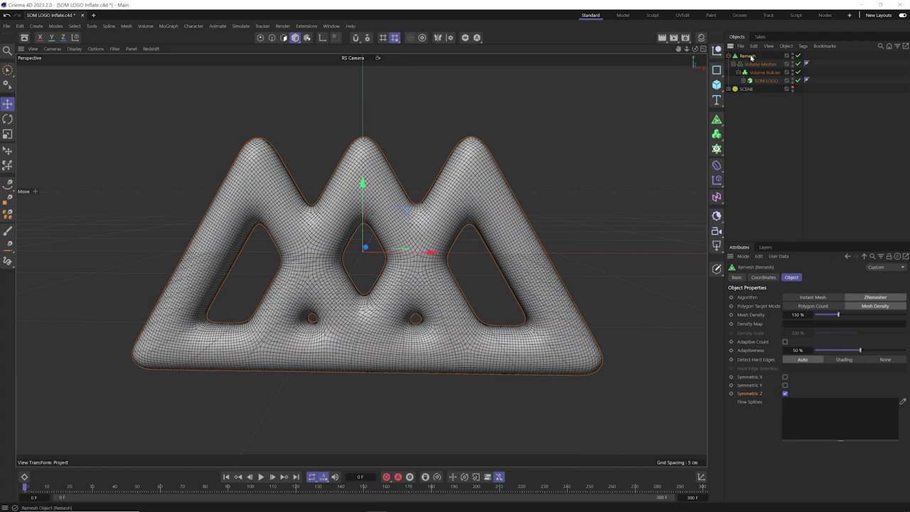
right_click(749, 57)
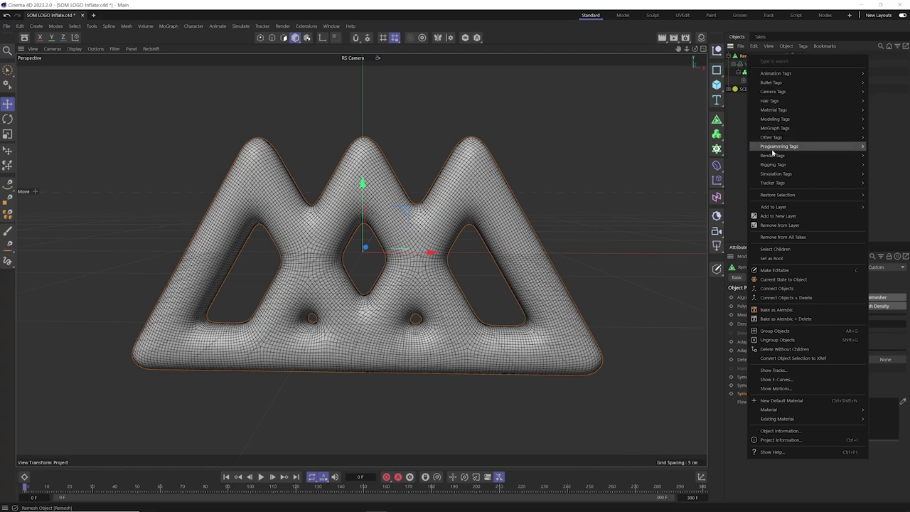
mouse_move(764, 173)
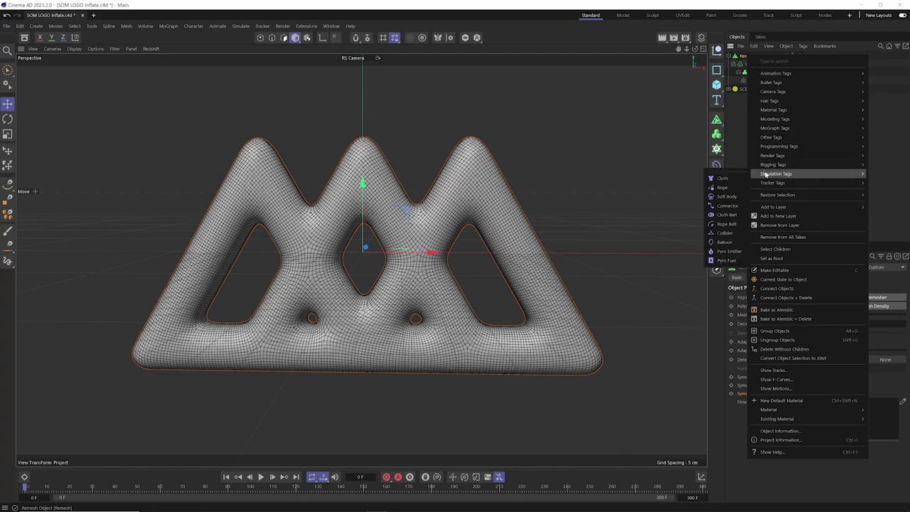
left_click(724, 243)
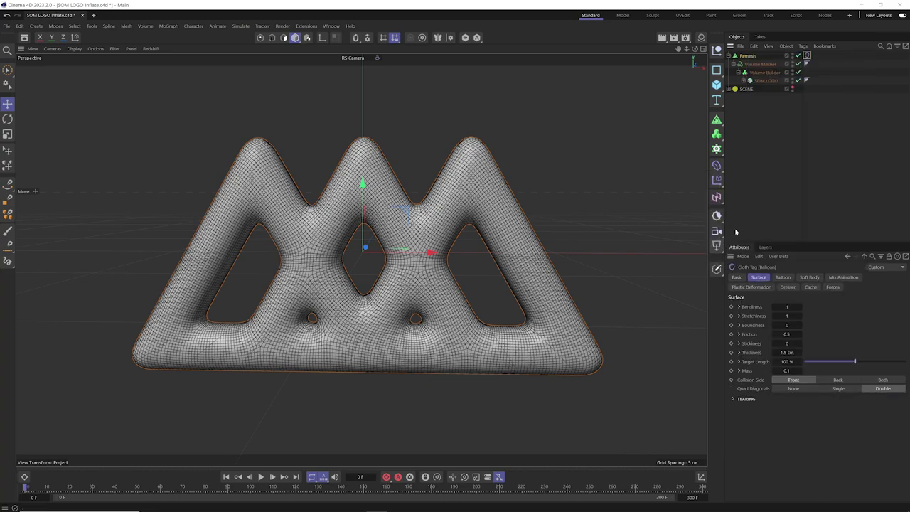
Check the tag's Balloon settings, play the simulation briefly and return to the first frame.
left_click(779, 276)
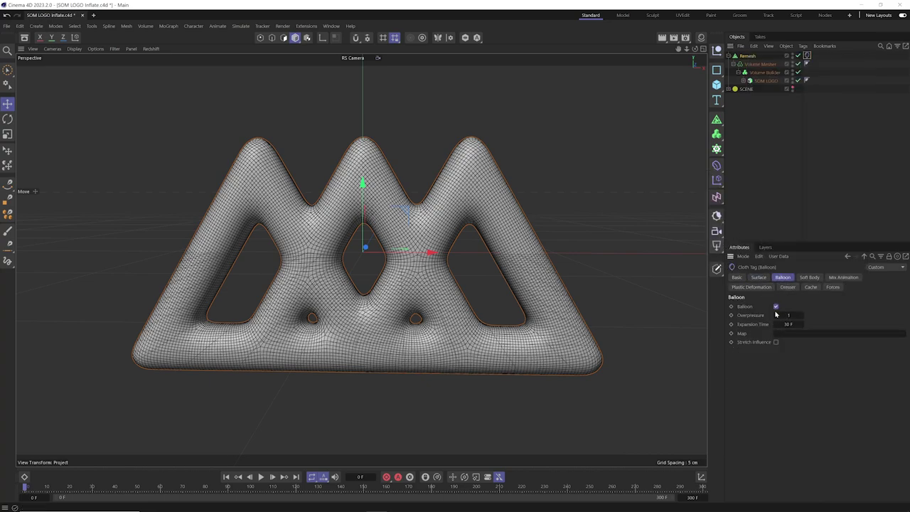
left_click(776, 306)
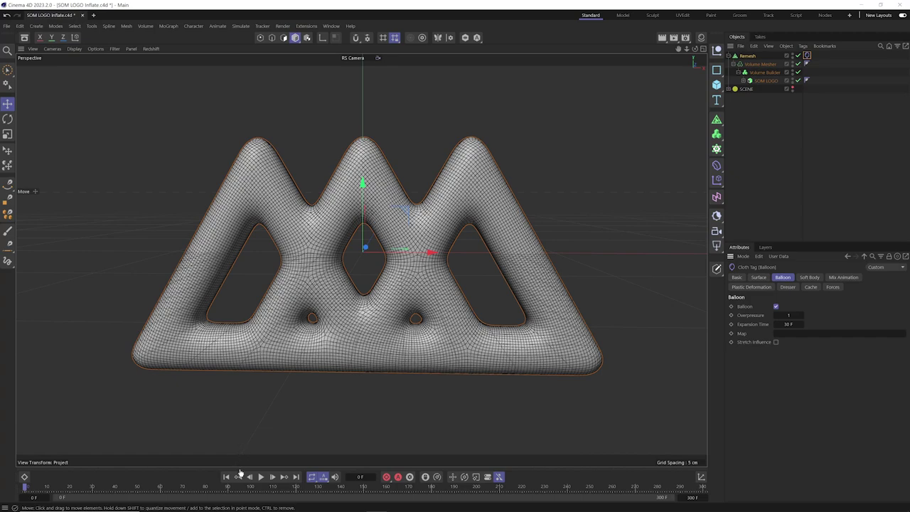
left_click(261, 477)
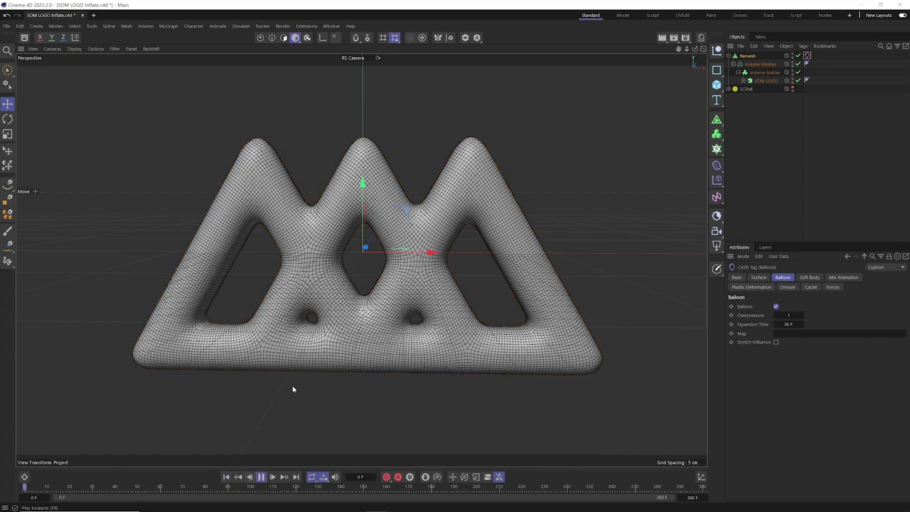
key("F8")
left_click(225, 477)
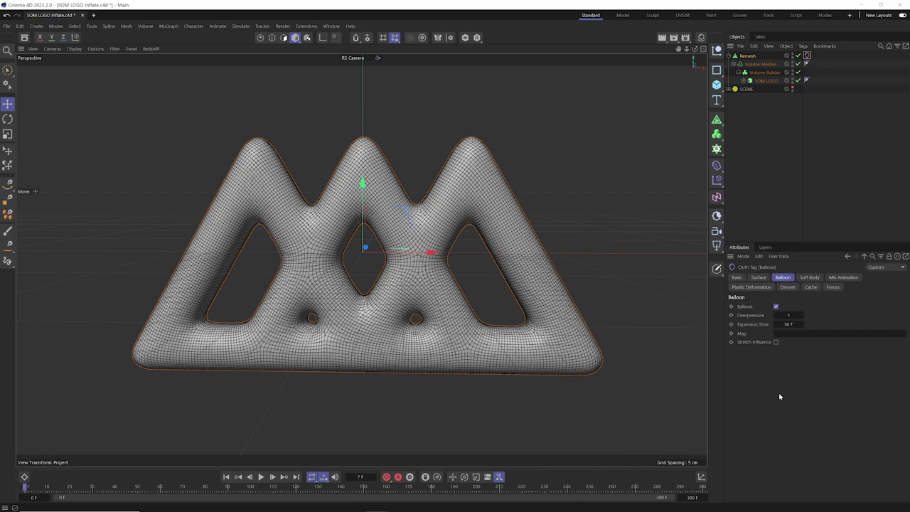
Set the gravity in the project's simulation scene settings to 0 cm.
key("ctrl+d")
left_click(744, 287)
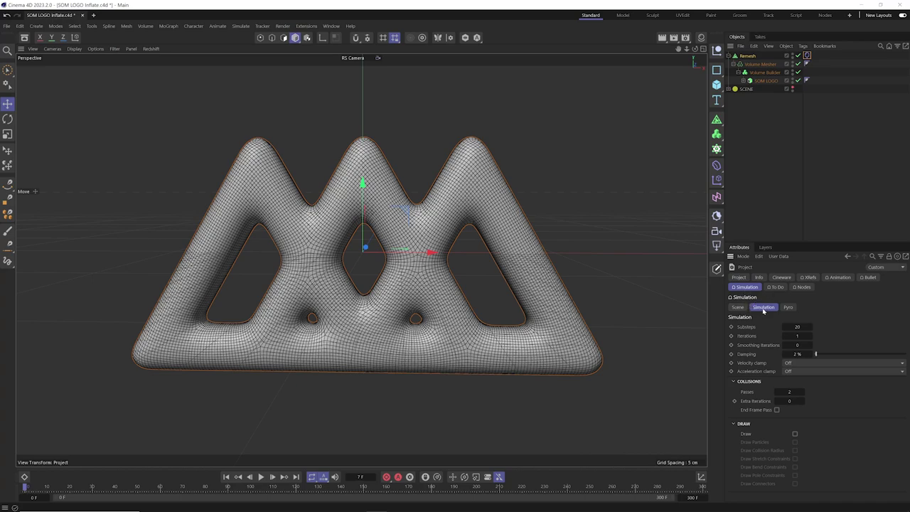
left_click(740, 306)
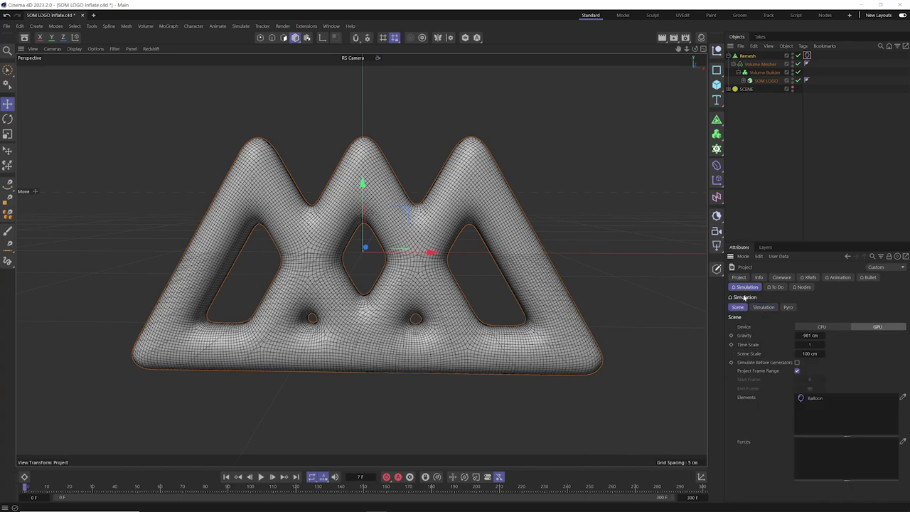
left_click(814, 334)
type("0")
Play the simulation and extend the end of the timeline to 400 frames.
left_click(261, 477)
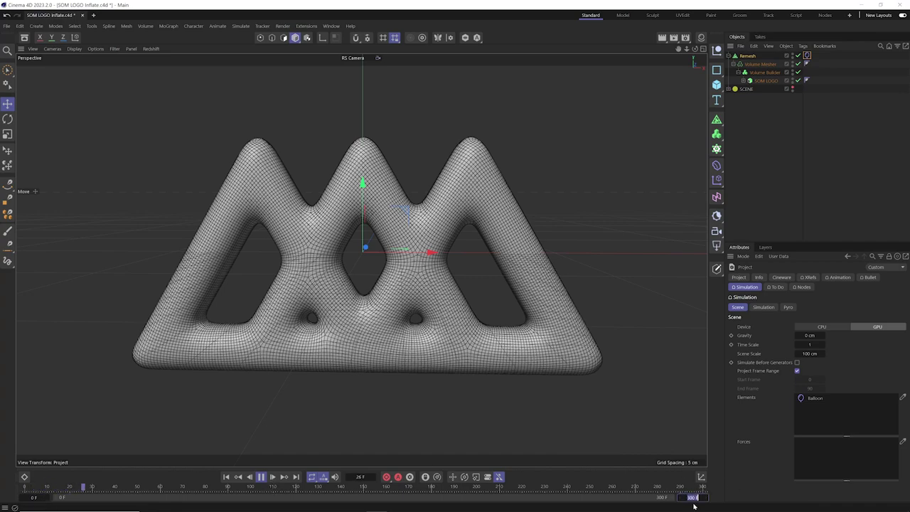
type("400")
key("Return")
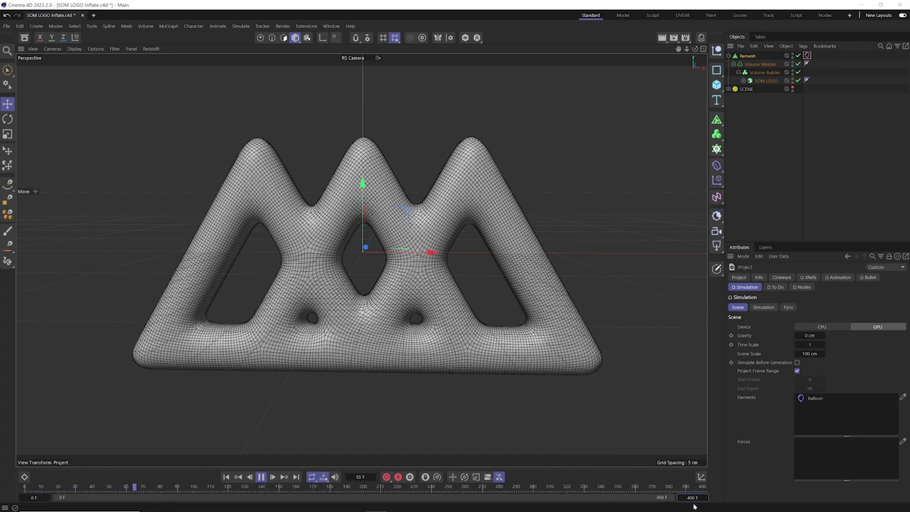
Set the Balloon tag's overpressure to 3.5 and replay the simulation from the first frame.
left_click(806, 57)
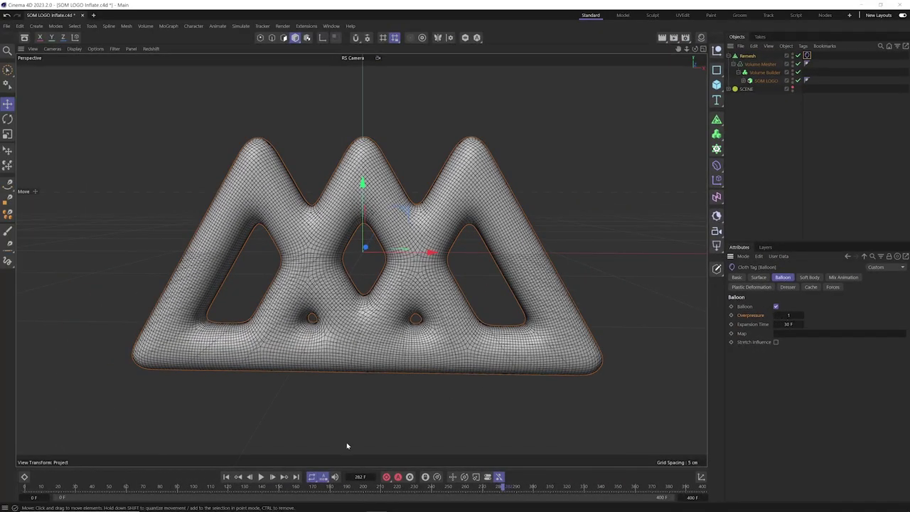
left_click(226, 476)
left_click(780, 315)
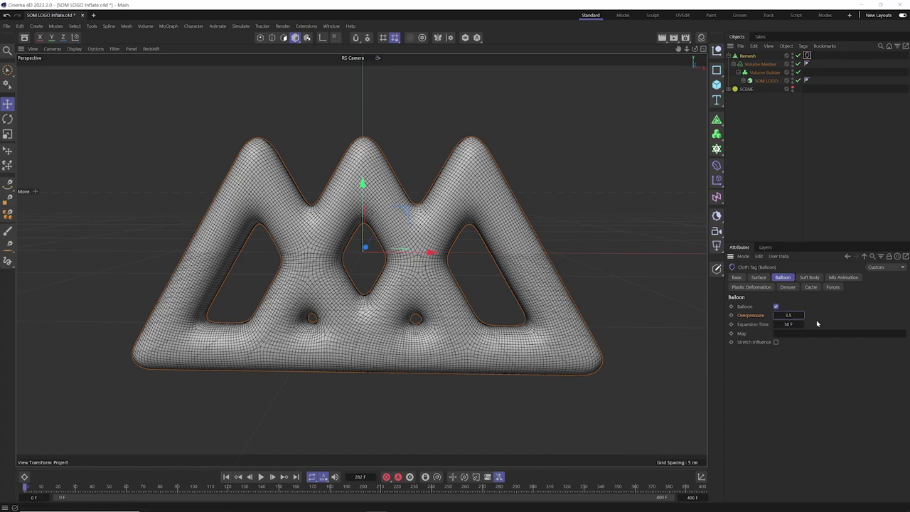
left_click(261, 476)
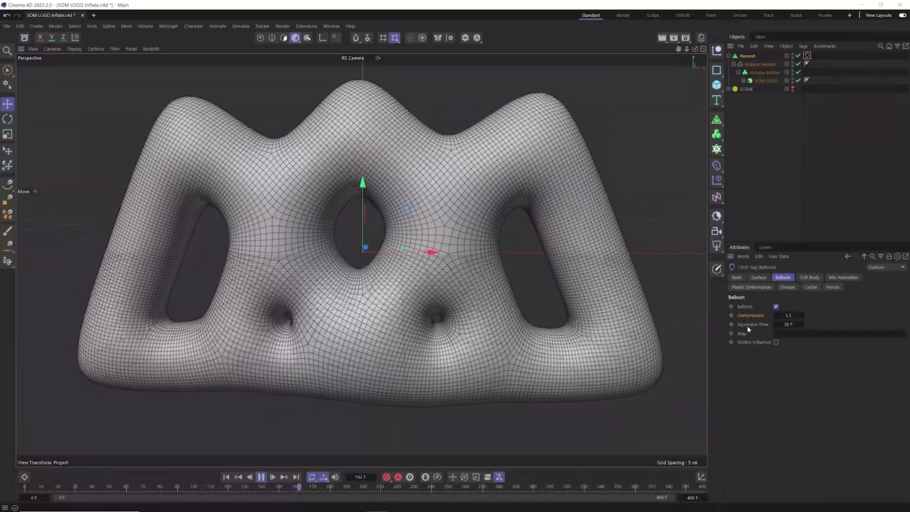
Try an expansion time of 120 F on the Balloon tag and play the simulation.
left_click(750, 325)
left_click(260, 477)
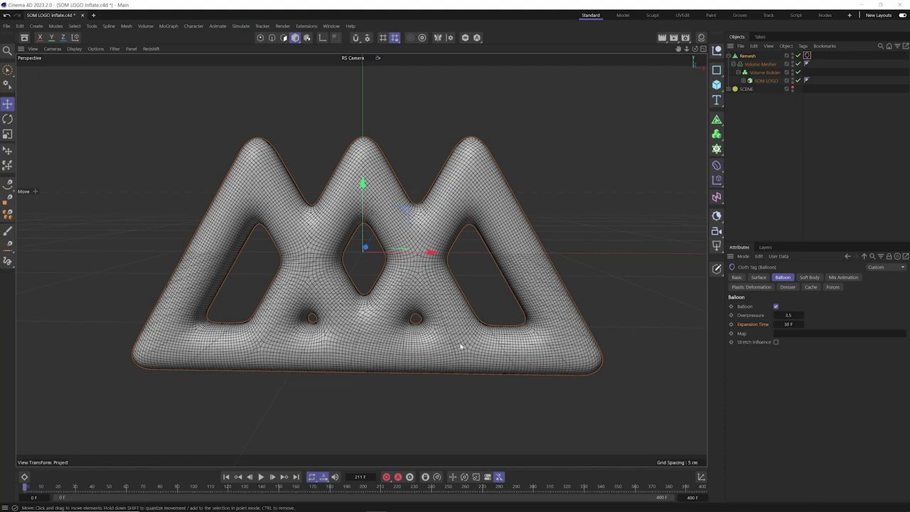
left_click(789, 324)
type("120")
key("Return")
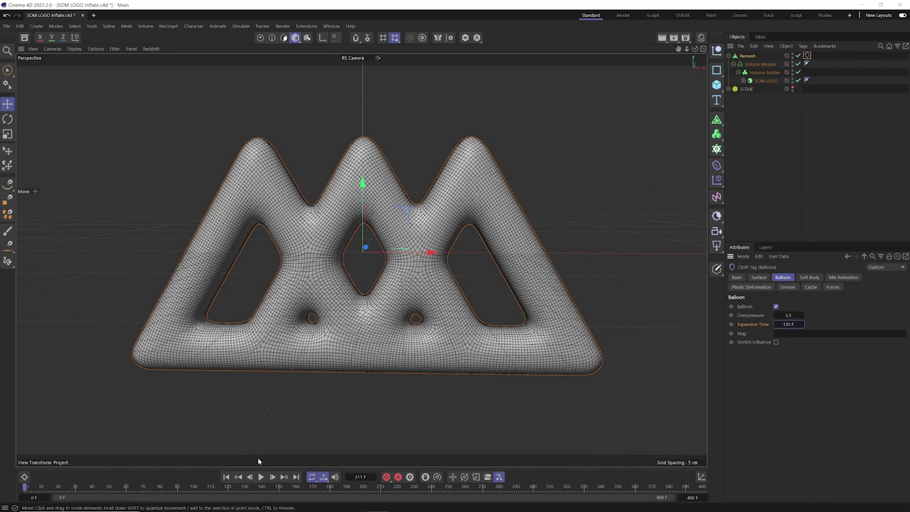
left_click(261, 477)
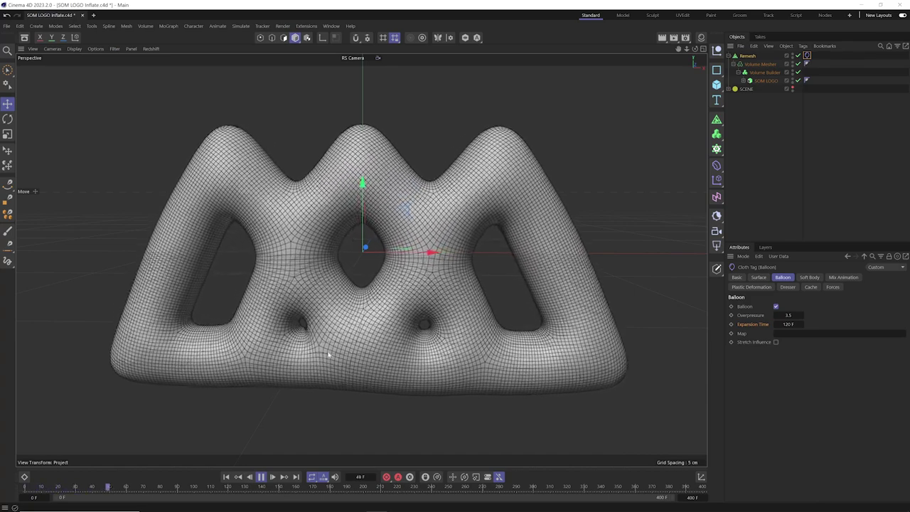
Test the inflation with an expansion time of 10 F, reset it to 30 F and return to the first frame.
left_click(789, 324)
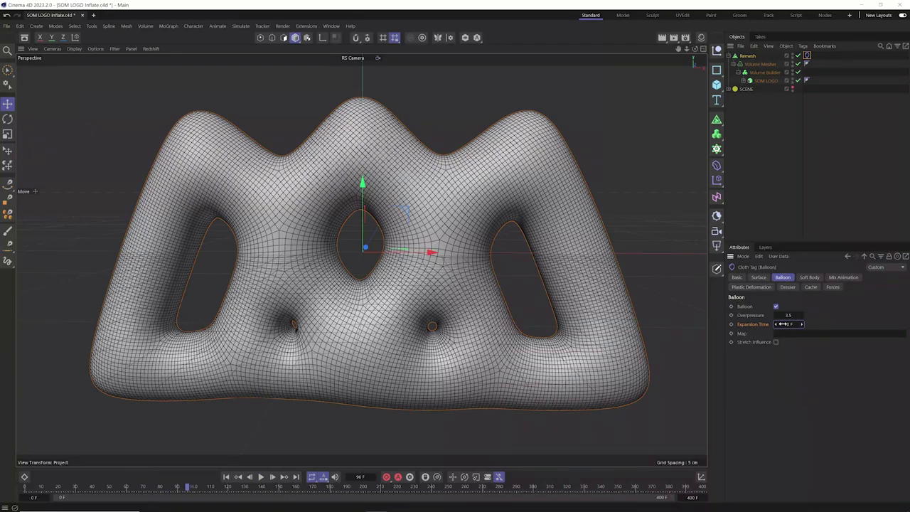
left_click(226, 477)
left_click(261, 476)
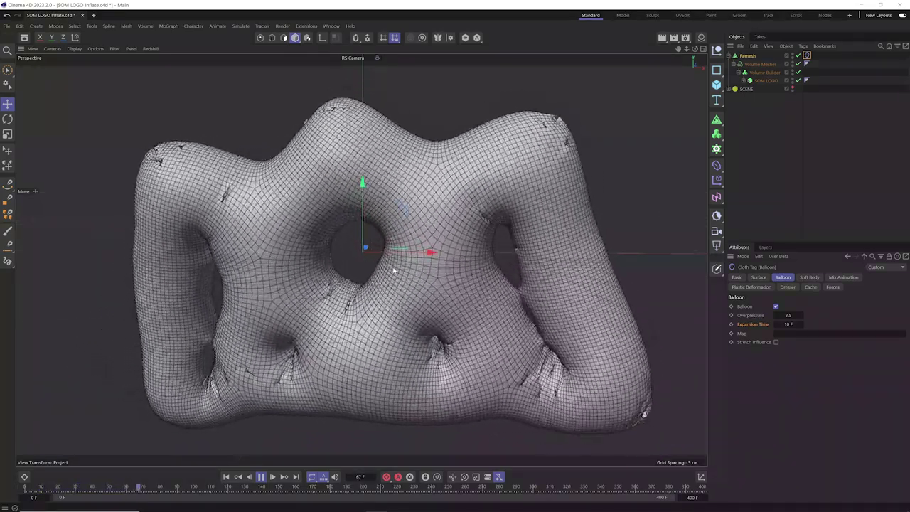
left_click_drag(801, 323, 825, 323)
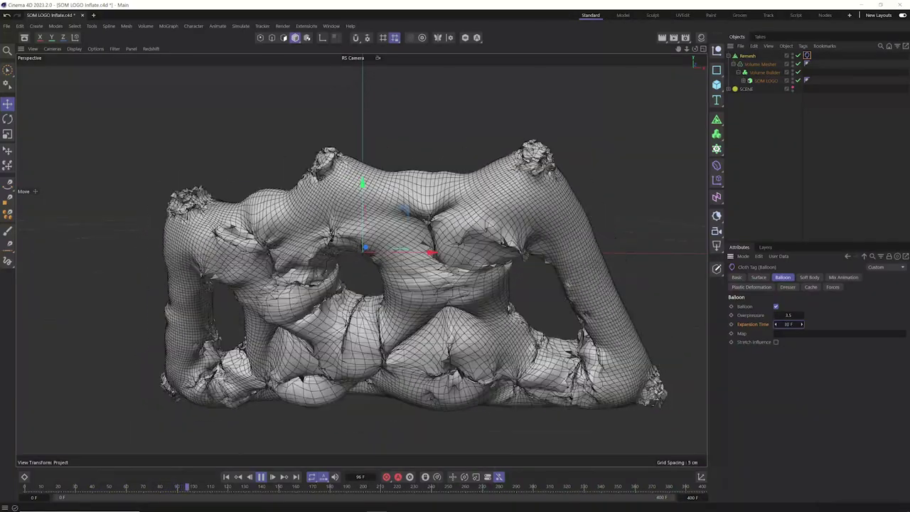
left_click(226, 477)
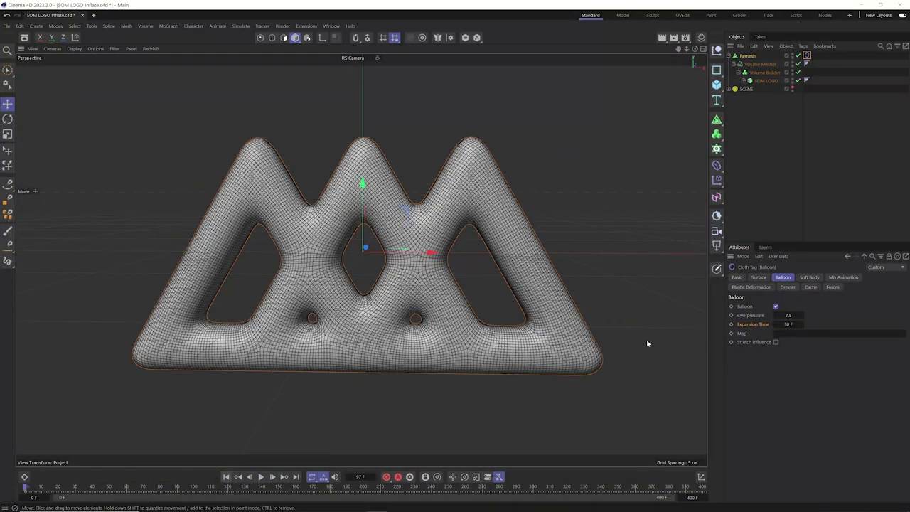
left_click(735, 317)
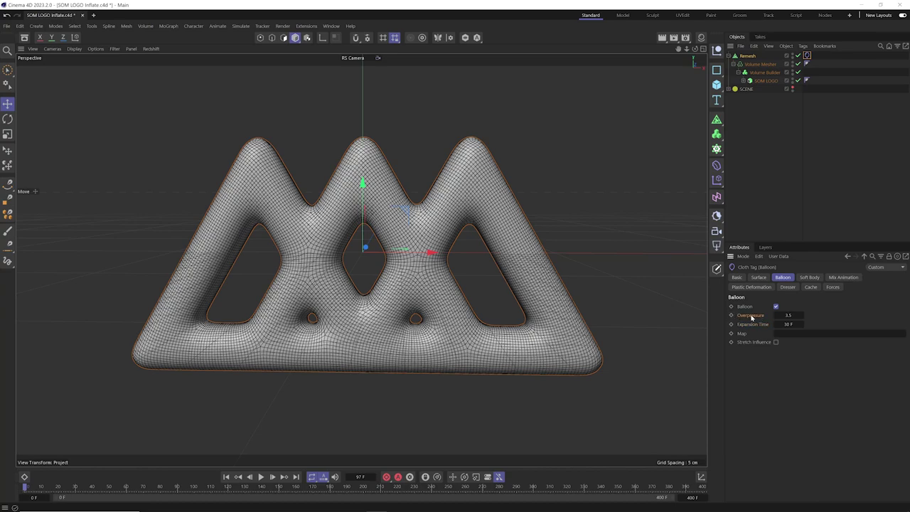
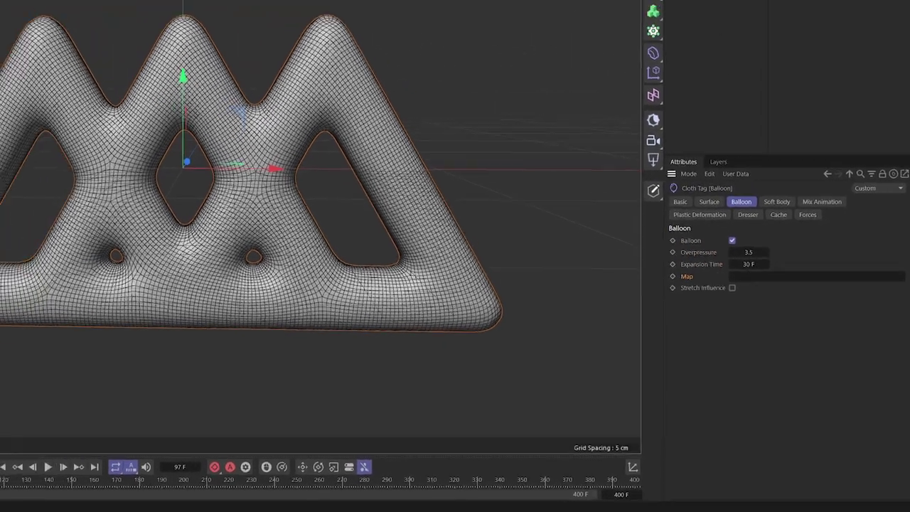
Find the Vertex Map tag in the Commander and add it to the Remesh generator.
left_click(746, 57)
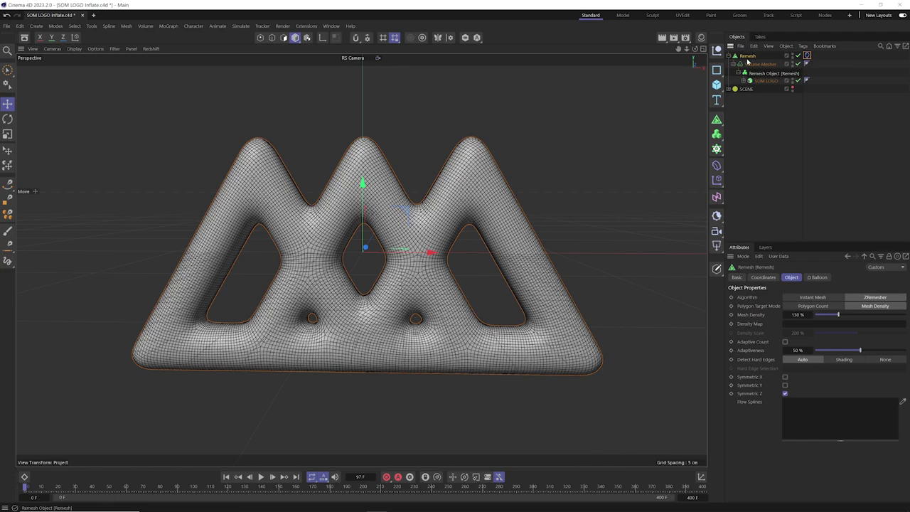
key("shift+c")
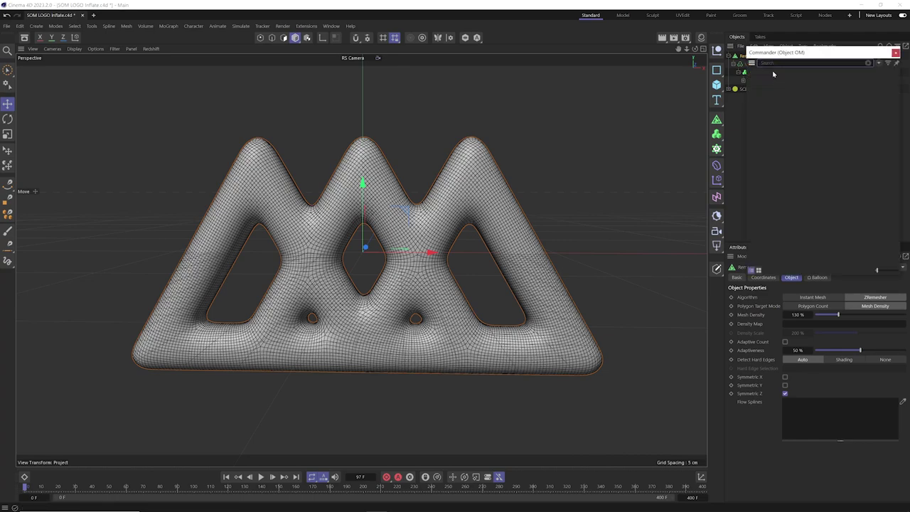
left_click_drag(789, 53, 435, 92)
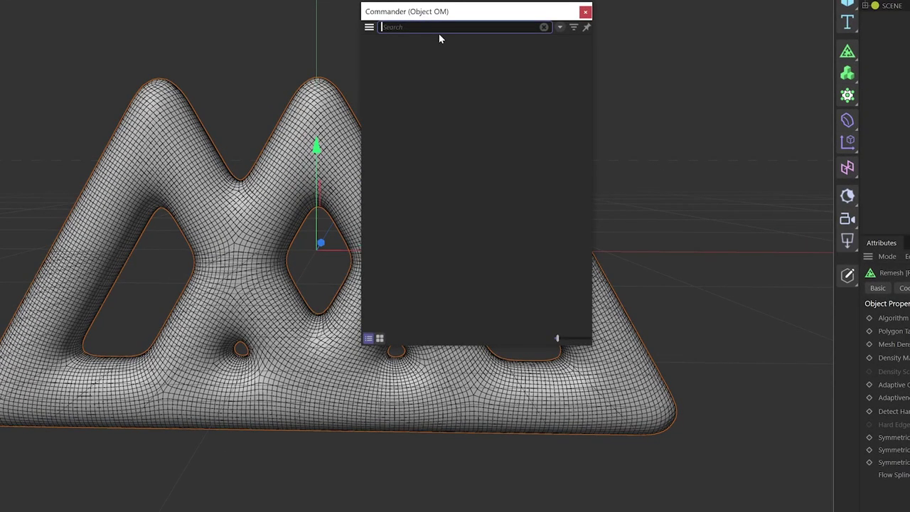
type("vertex map")
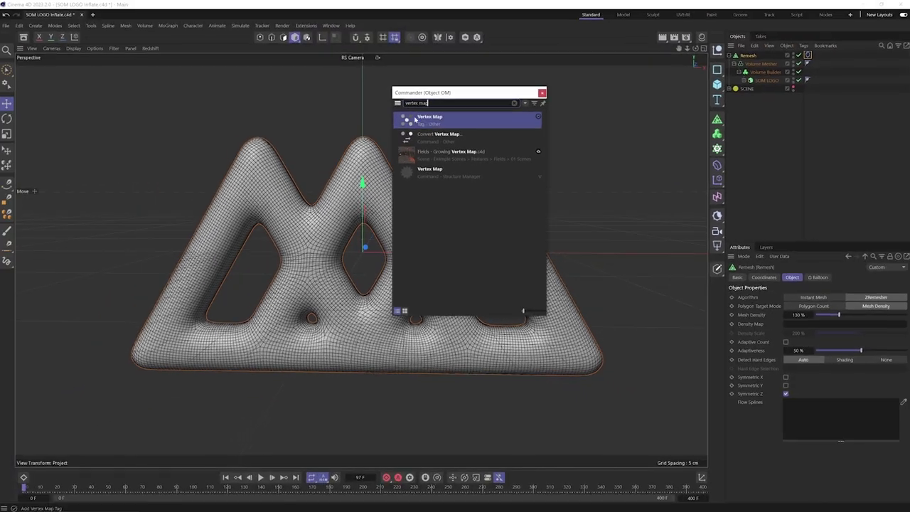
left_click(447, 123)
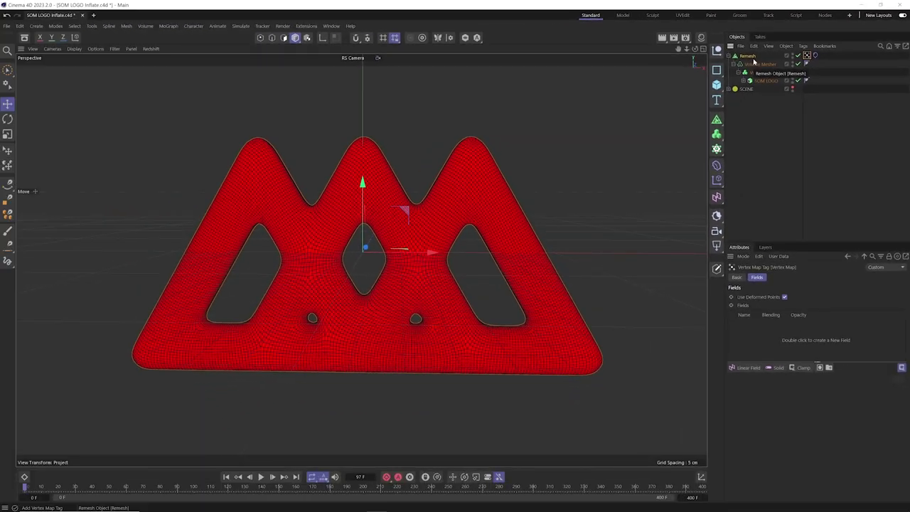
Add a Linear Field to the vertex map's fields, keeping the map enabled and driven by fields.
left_click(740, 278)
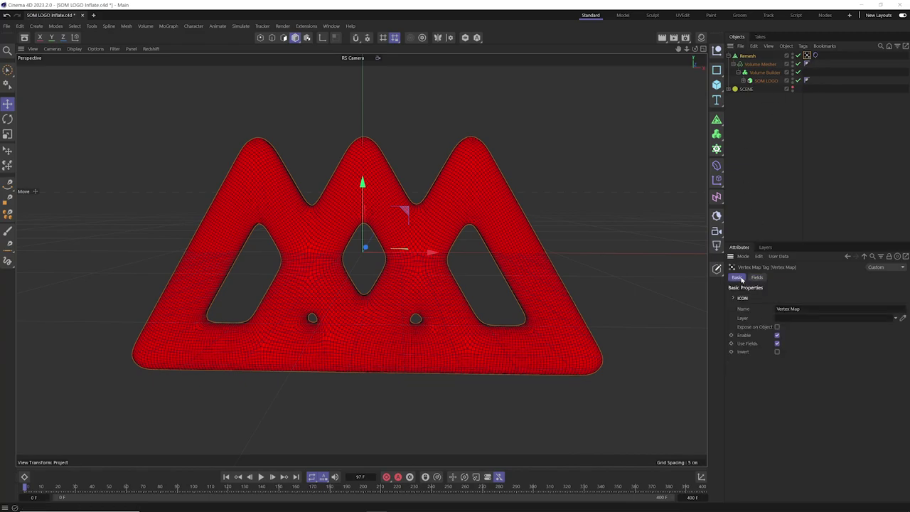
left_click(777, 337)
left_click(777, 336)
left_click(758, 278)
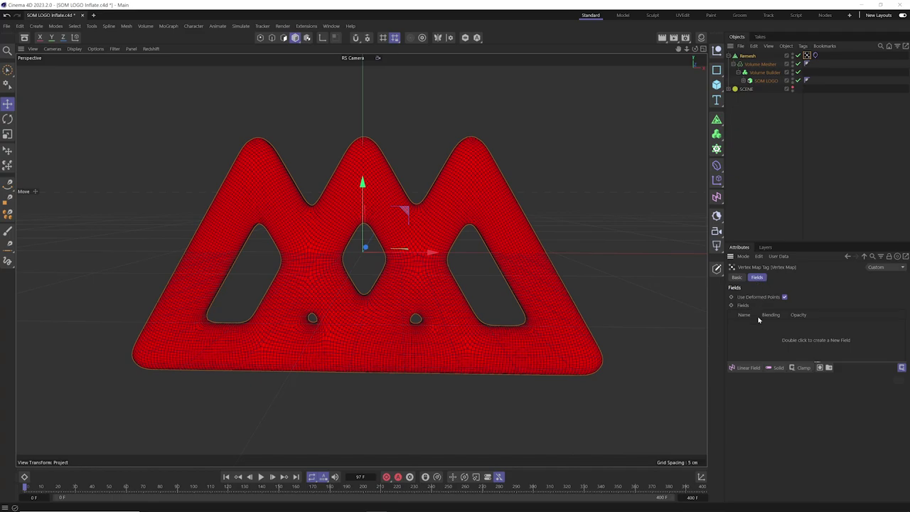
left_click(744, 368)
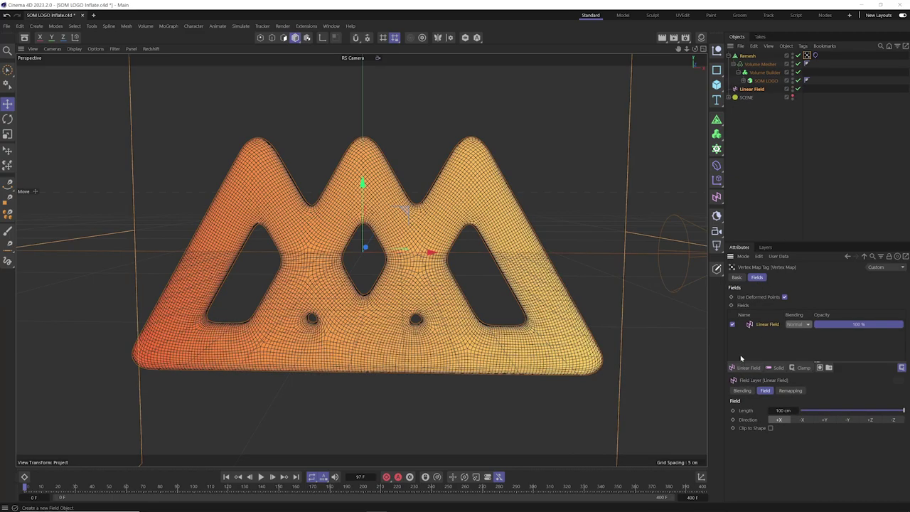
Scale the Linear Field down and shift it along positive X so the gradient lies between the logo's middle and right peaks.
left_click(752, 90)
key("t")
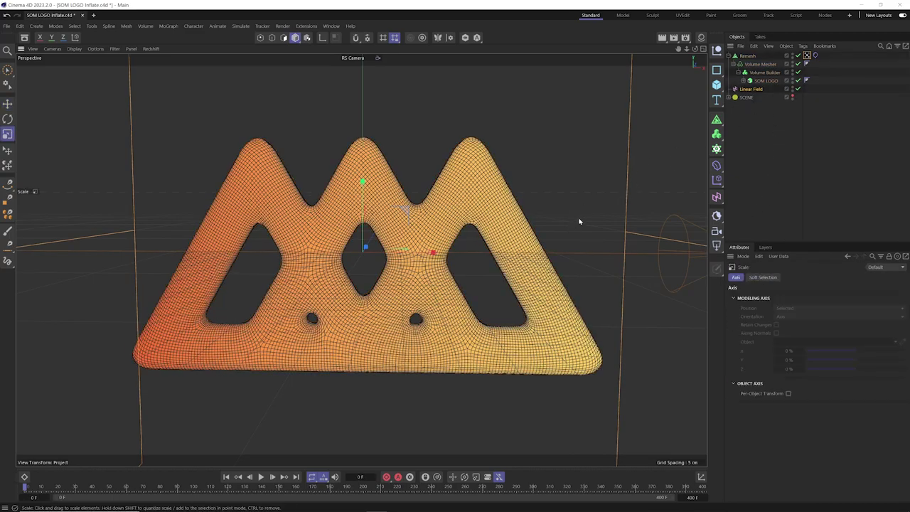
left_click_drag(635, 182, 467, 255)
key("e")
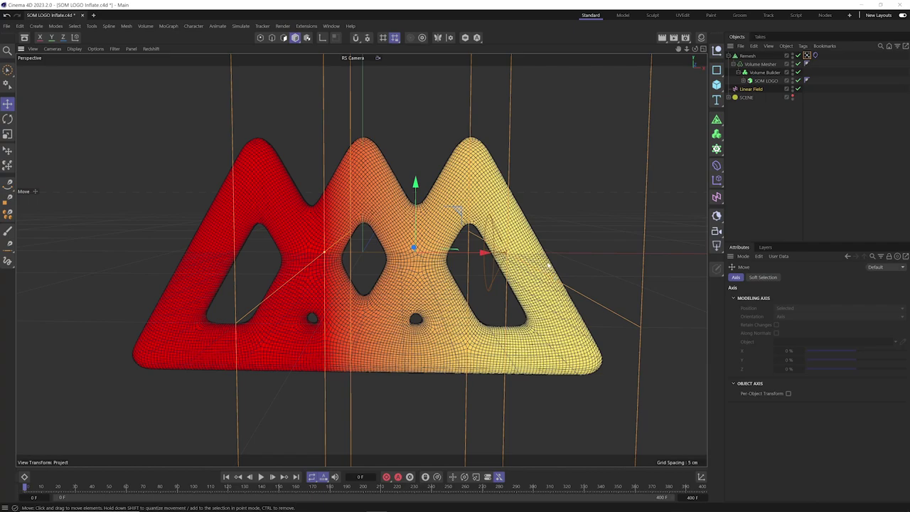
Assign the Vertex Map to the balloon's Map and test the inflation with the map displayed, returning to the first frame.
left_click(816, 55)
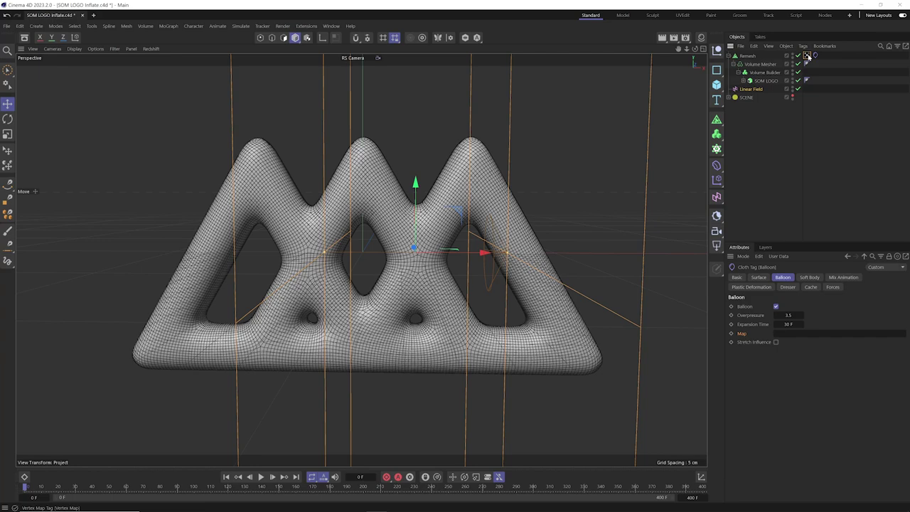
left_click_drag(807, 56, 783, 336)
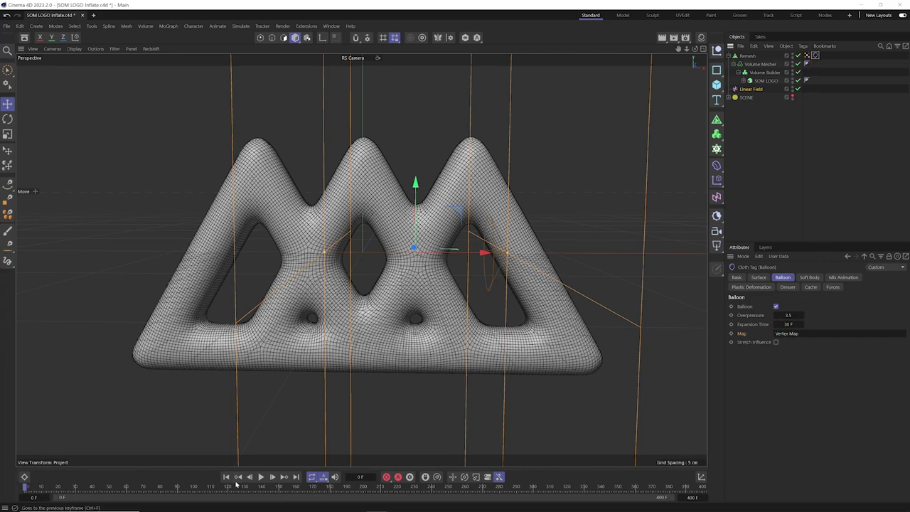
left_click(261, 477)
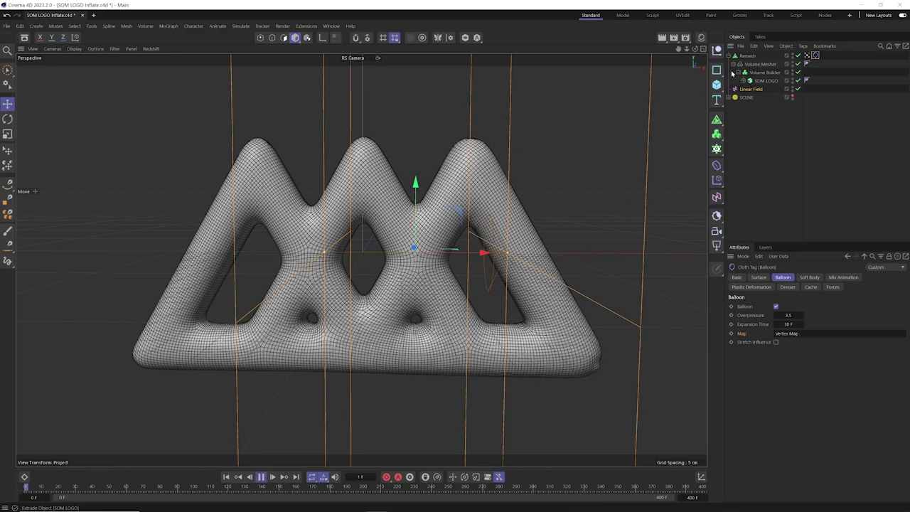
left_click(807, 55)
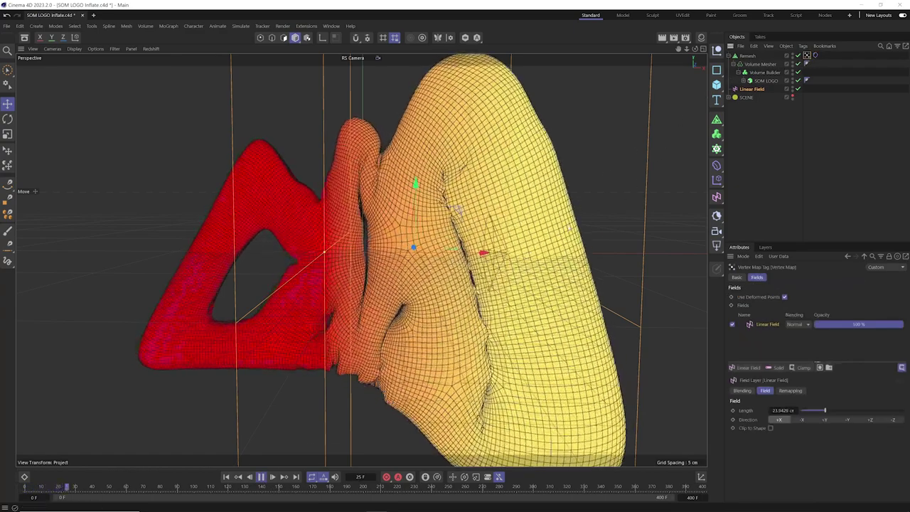
left_click_drag(483, 299, 513, 298, "alt")
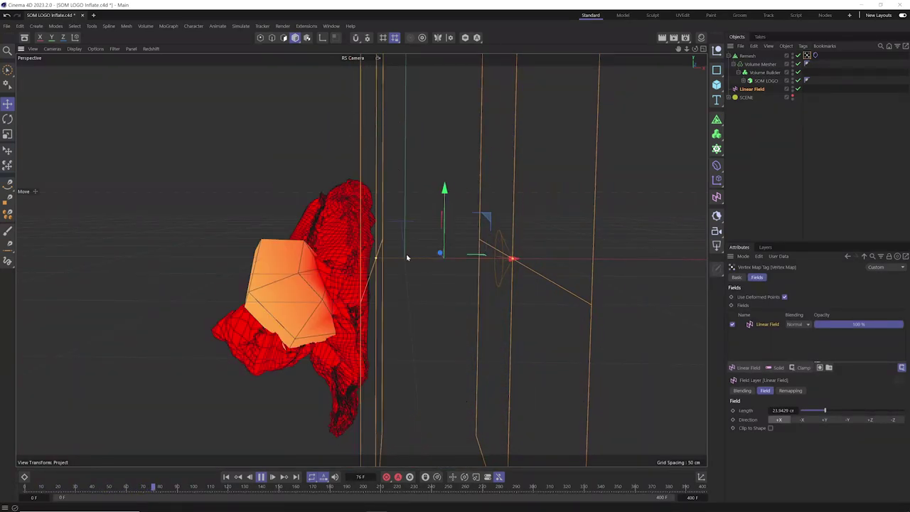
left_click(226, 477)
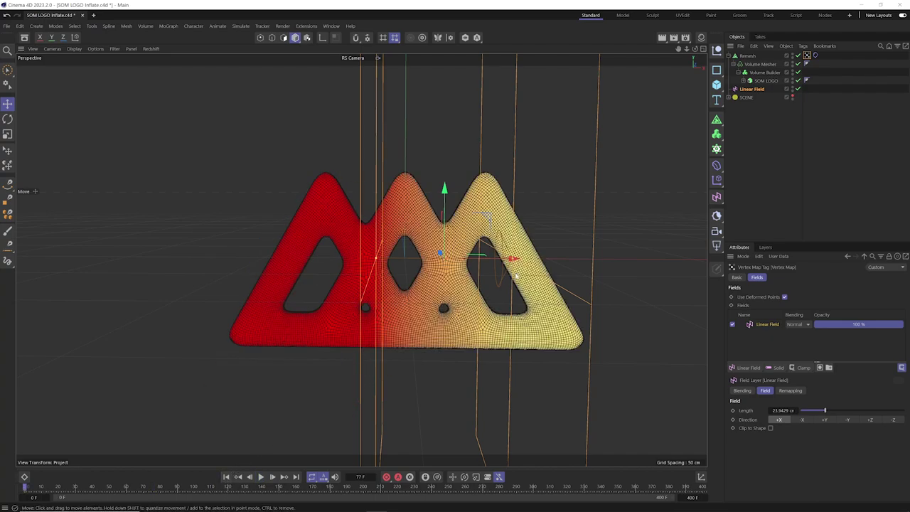
Shift the Linear Field further along positive X, set the balloon's Overpressure to 3 and play the simulation.
left_click_drag(512, 259, 533, 259)
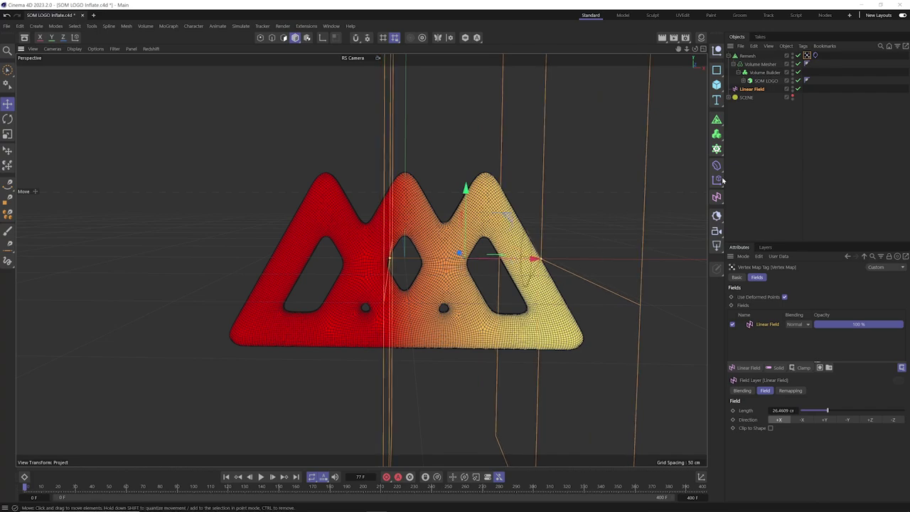
left_click(816, 55)
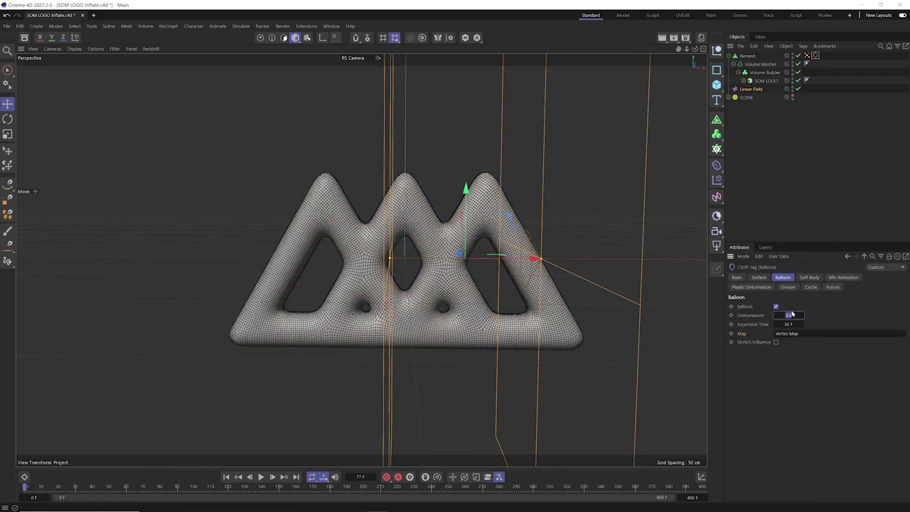
left_click(261, 478)
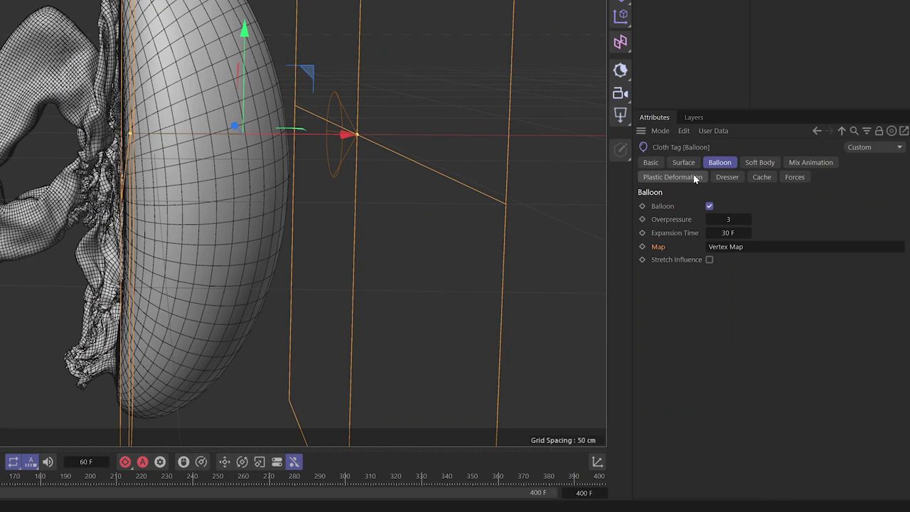
In the project's simulation settings, set Smoothing Iterations to 3 and Damping to 10 %.
key("ctrl+d")
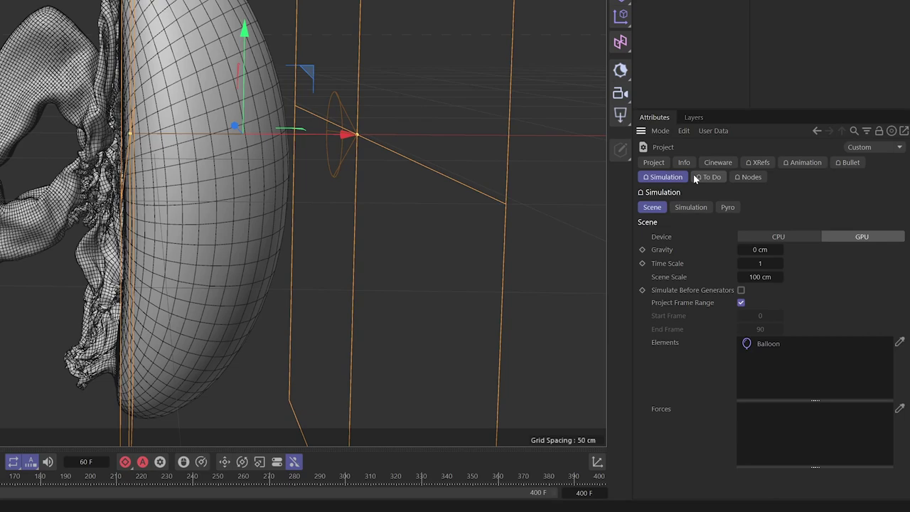
left_click(700, 208)
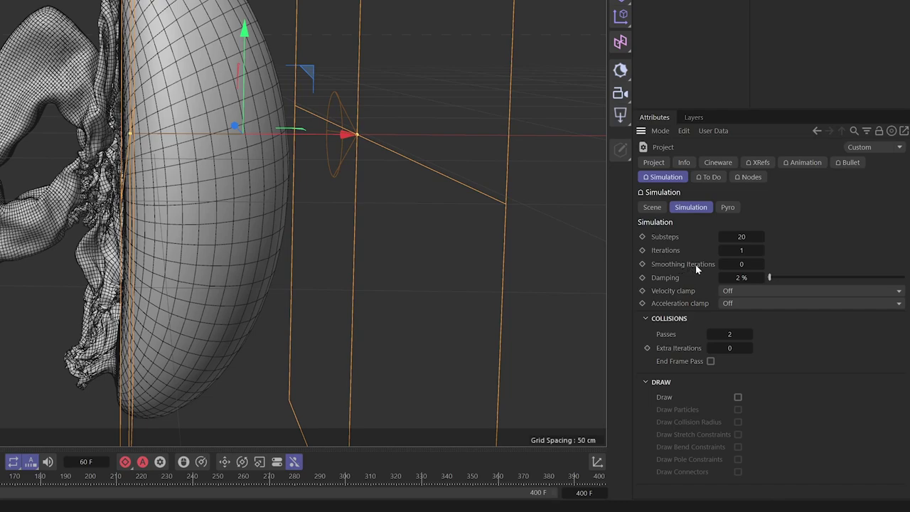
left_click(743, 268)
type("3")
left_click(736, 278)
Set the simulation's Velocity clamp to Absolute with a Size of 200 cm.
left_click(732, 290)
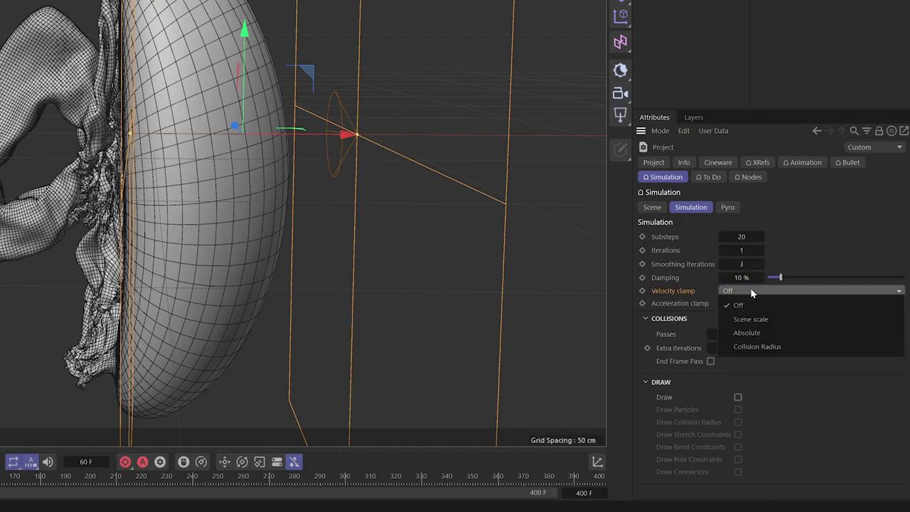
left_click(749, 319)
left_click(748, 291)
left_click(746, 328)
left_click(741, 303)
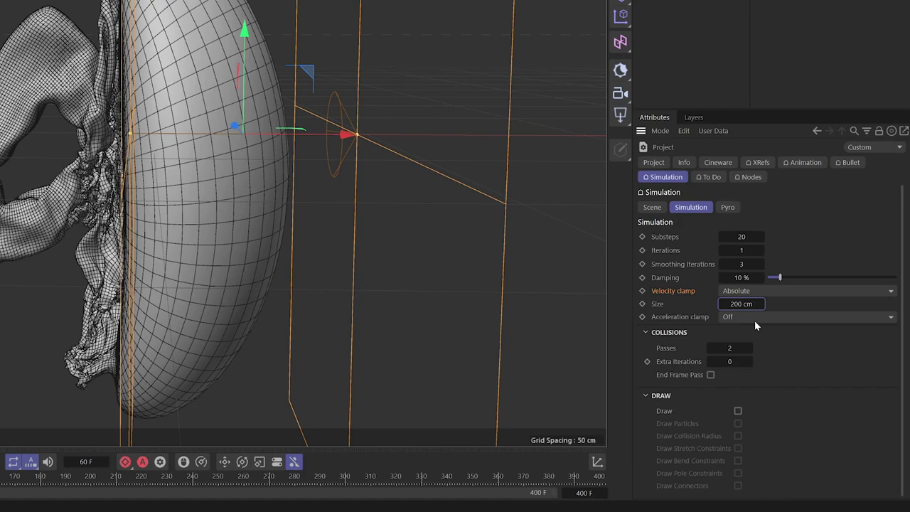
Set the collision Passes to 3 and Extra Iterations to 3, and enable End Frame Pass.
left_click(723, 349)
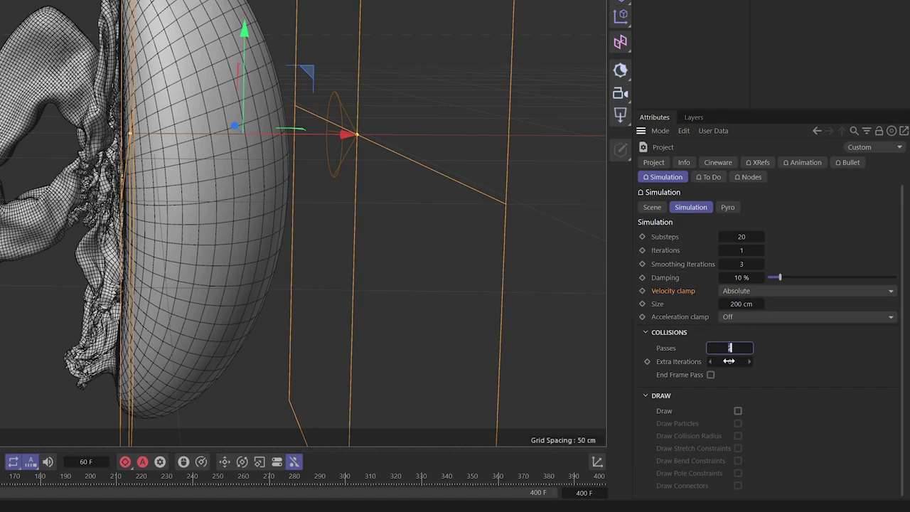
type("3")
key("Tab")
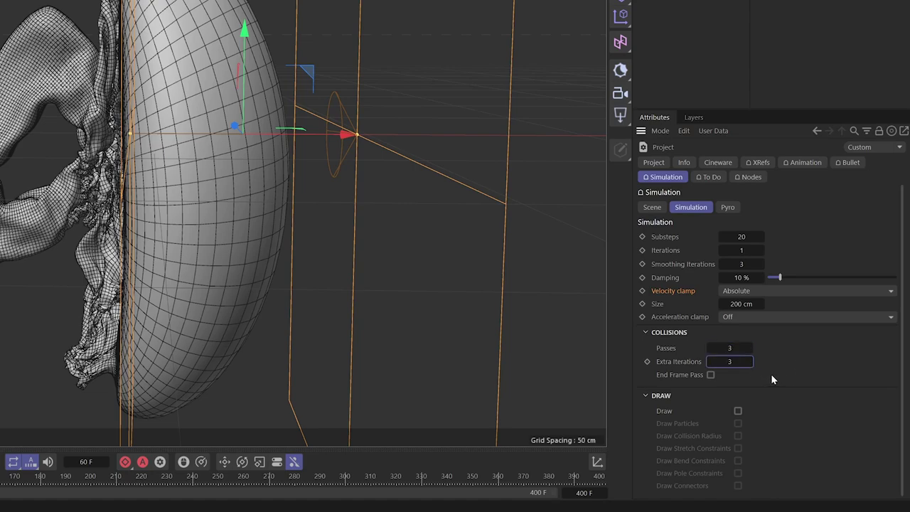
left_click(710, 375)
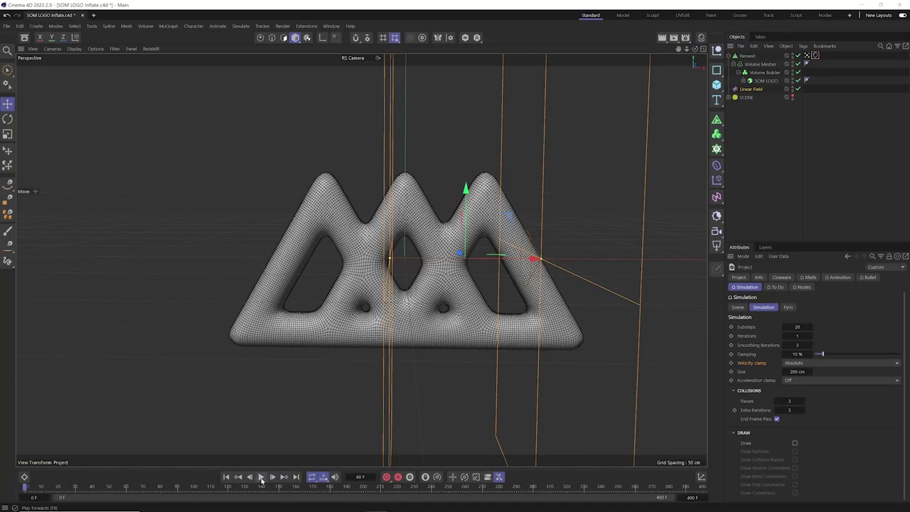
Play the simulation while sliding the Linear Field along X across the logo, and return to the first frame.
left_click(262, 477)
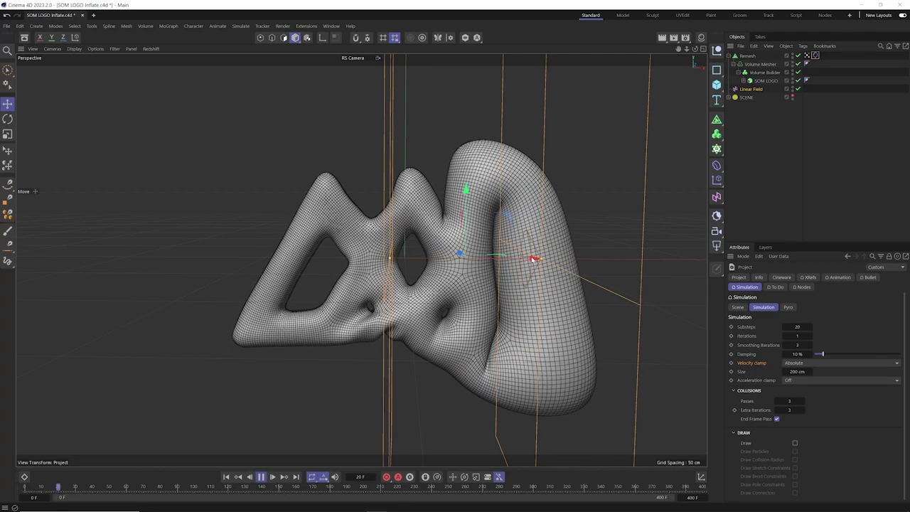
left_click_drag(521, 263, 696, 260)
left_click_drag(405, 270, 588, 260)
left_click(226, 476)
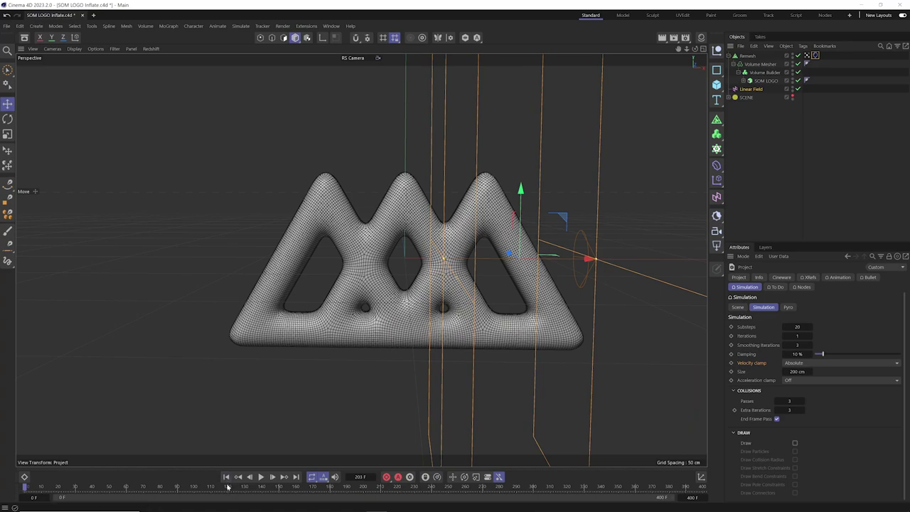
Set the cloth surface's Bendiness to 30, Stretchiness to 2 and Target Length to 115 %, and play the simulation.
left_click(815, 55)
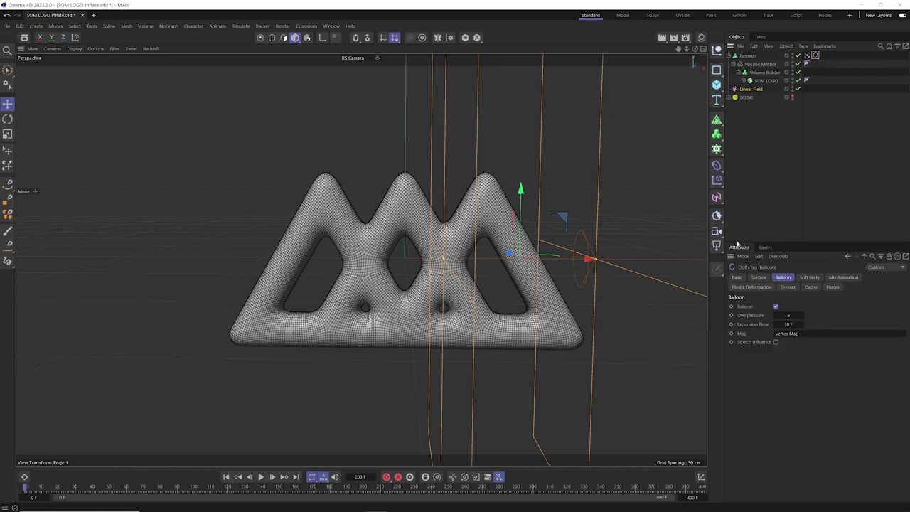
left_click(760, 278)
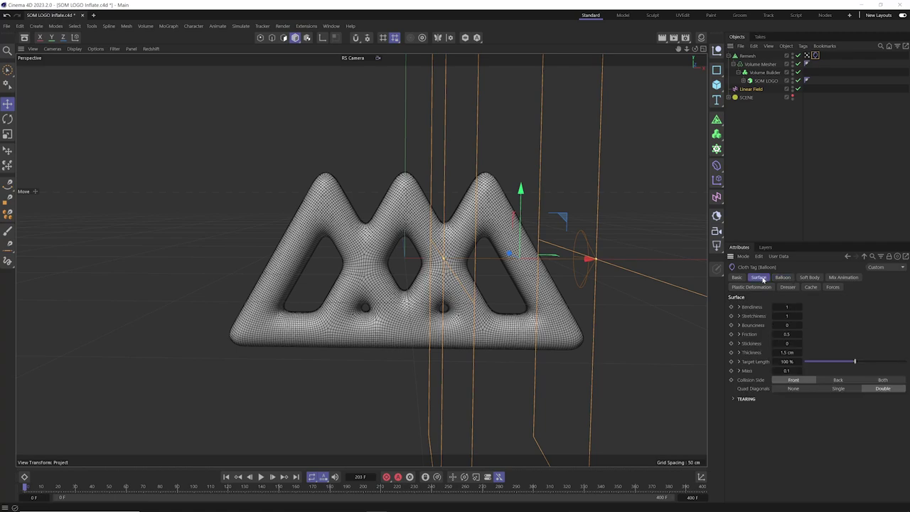
left_click(785, 306)
left_click(795, 318)
left_click(786, 361)
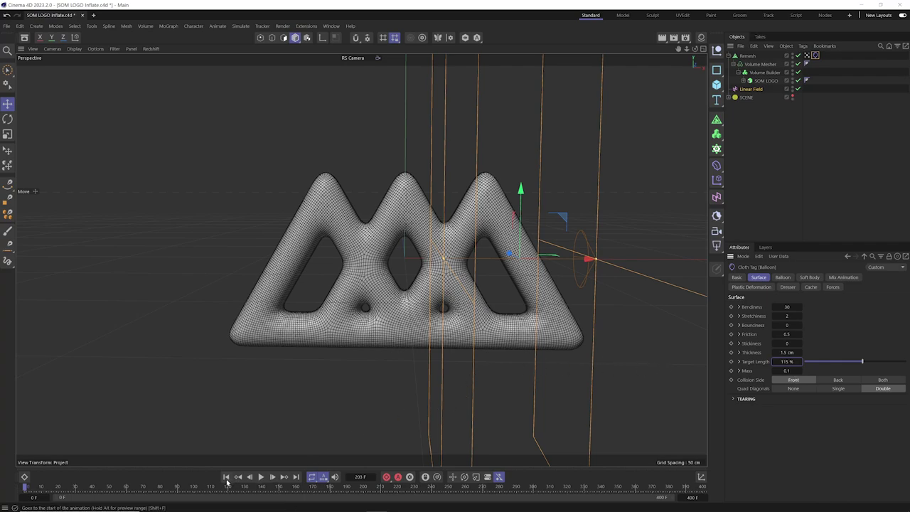
left_click(261, 481)
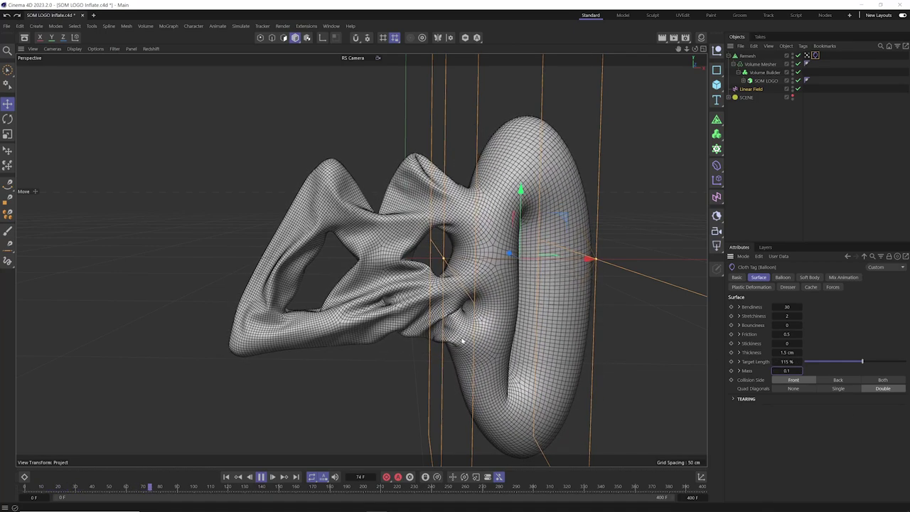
Enable With Force in the cloth tag's Mix Animation with a Strength of 0.2 and replay the simulation from the first frame.
left_click(842, 277)
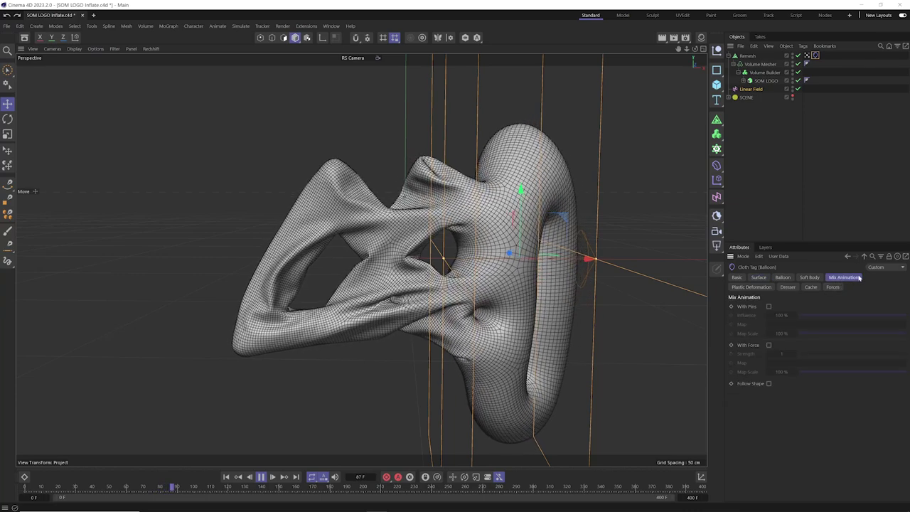
left_click(768, 346)
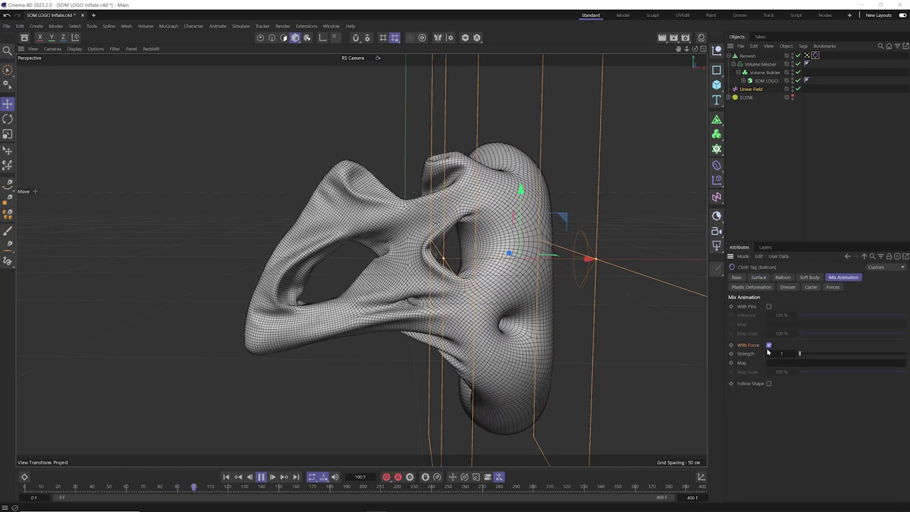
left_click(261, 477)
left_click(226, 476)
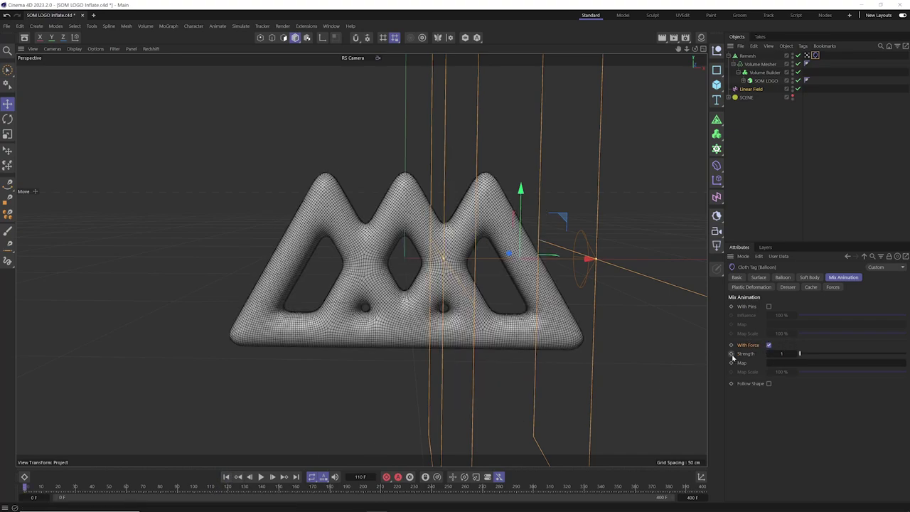
left_click(261, 476)
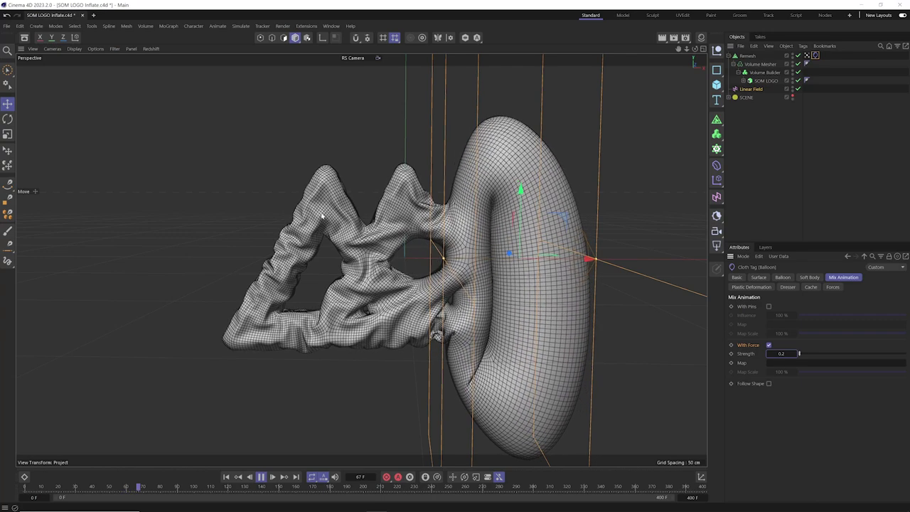
Toggle With Force off and back on with a Strength of 2 while sliding the Linear Field along X across the logo.
left_click(768, 344)
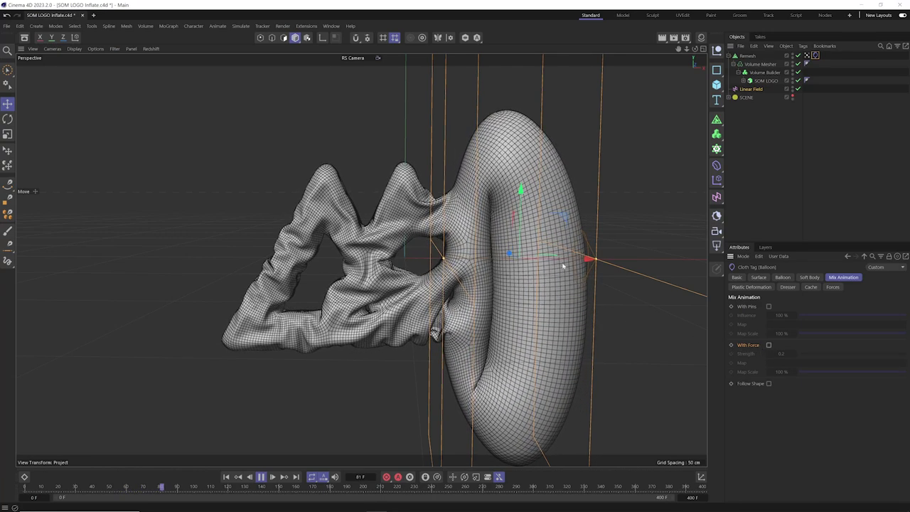
mouse_move(559, 268)
left_mouse_down()
mouse_move(413, 268)
mouse_move(567, 285)
left_mouse_up()
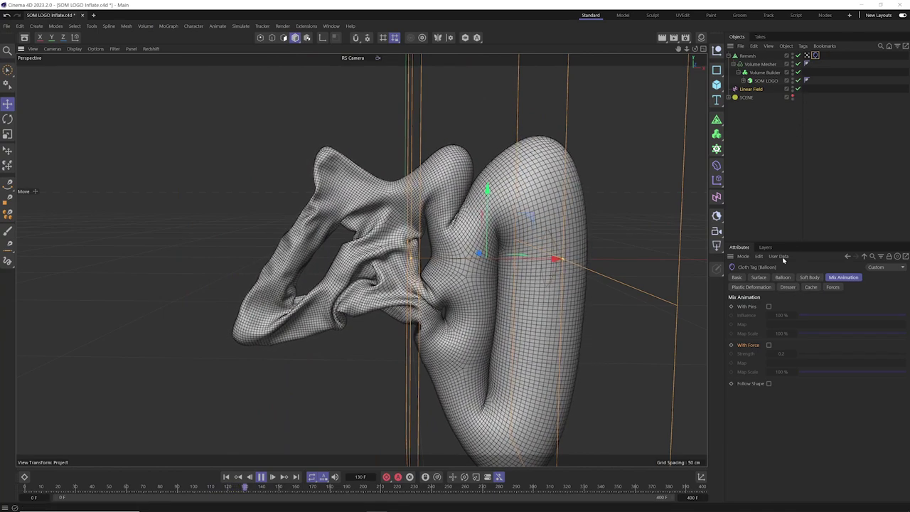
left_click(769, 345)
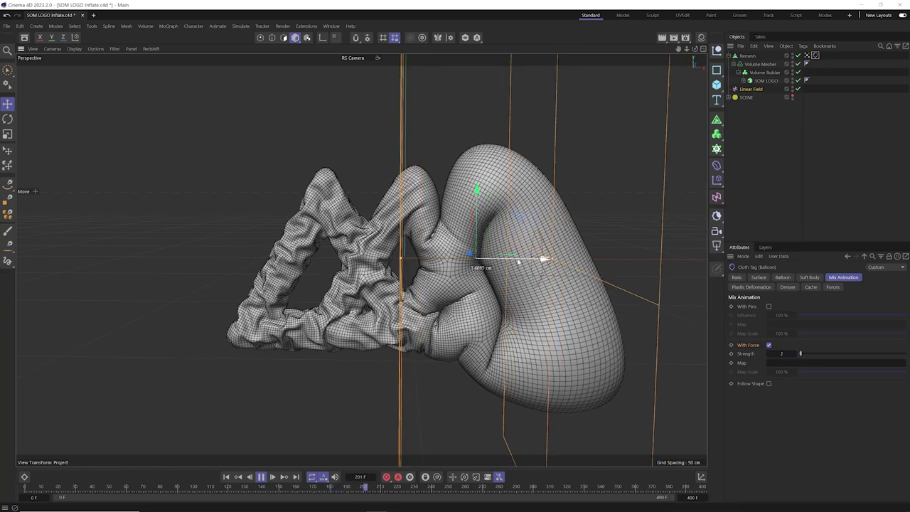
left_click_drag(431, 268, 657, 261)
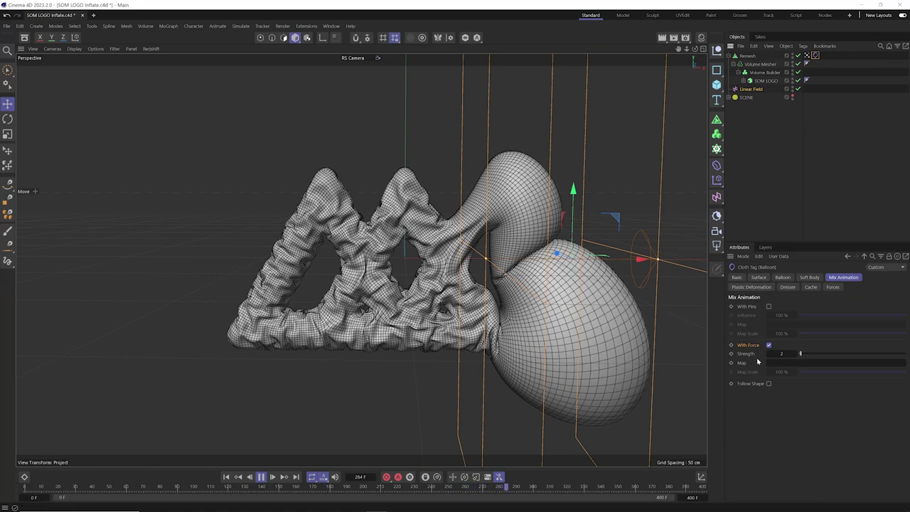
Assign the Vertex Map as the map for the cloth surface's Target Length.
left_click(759, 278)
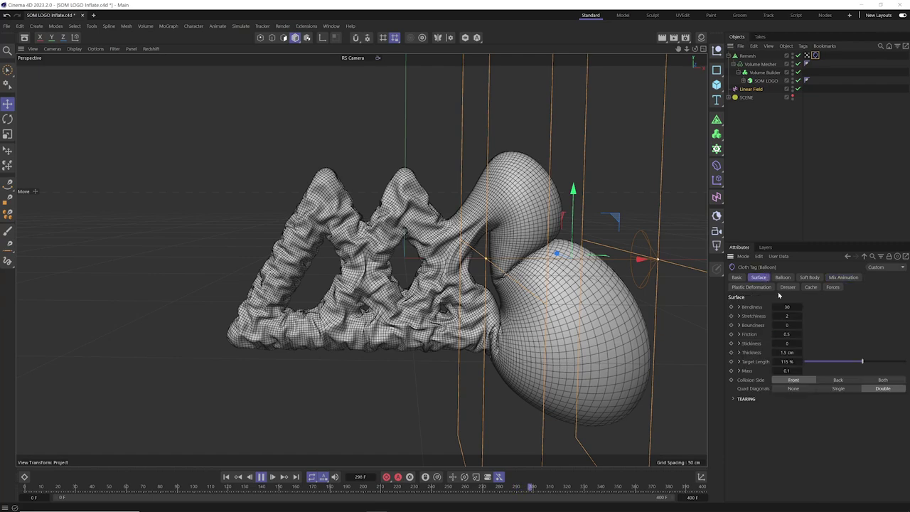
left_click(739, 362)
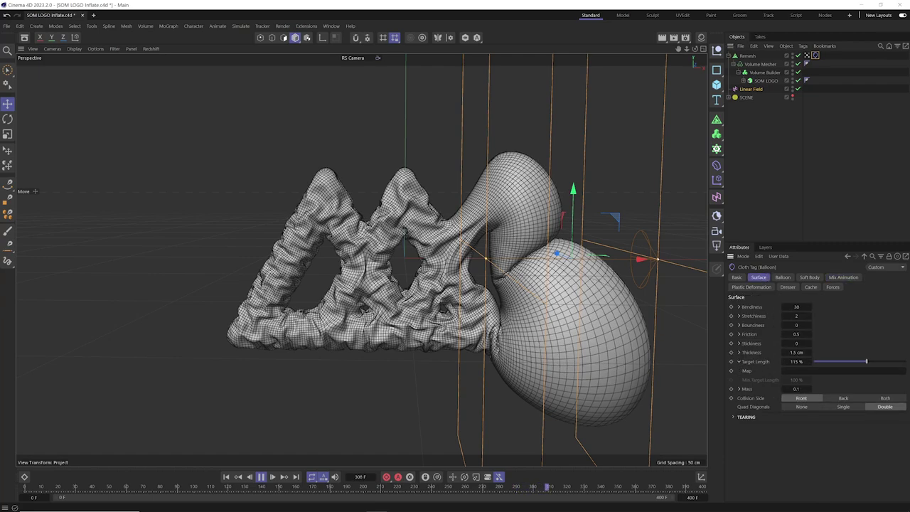
left_click_drag(829, 354, 795, 370)
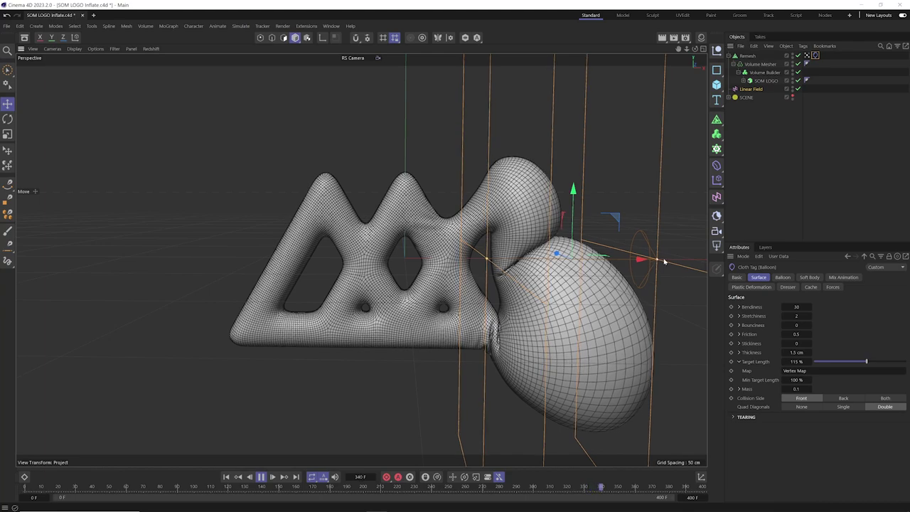
Display the vertex map and move the Linear Field along negative X past the logo's left end.
left_click(807, 55)
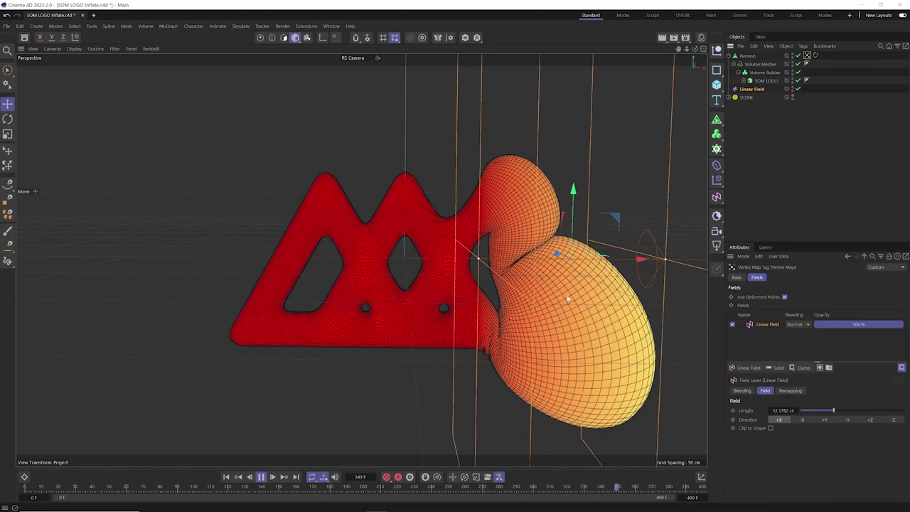
left_click_drag(642, 259, 238, 253)
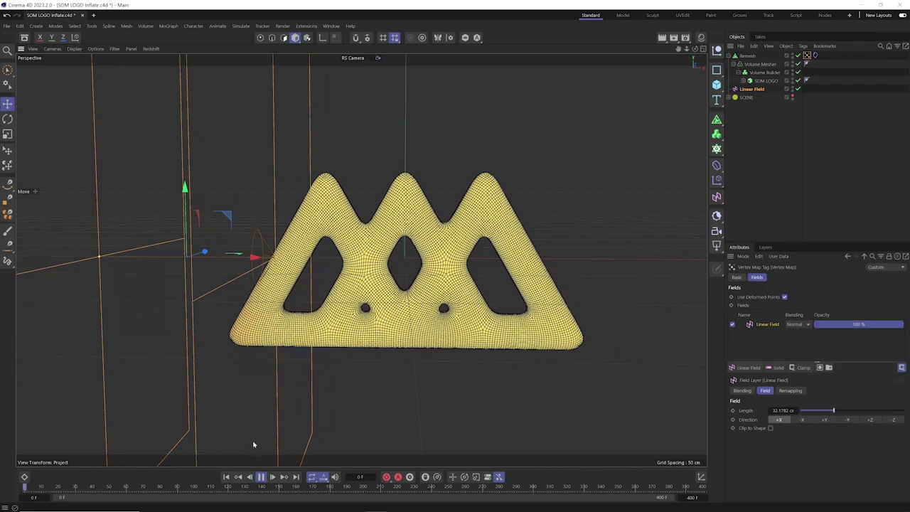
Set the cloth surface's Target Length to 130% and replay the simulation while moving the Linear Field along positive X across the logo.
key("F8")
left_click(816, 55)
left_click(796, 361)
type("130")
key("Return")
left_click(267, 483)
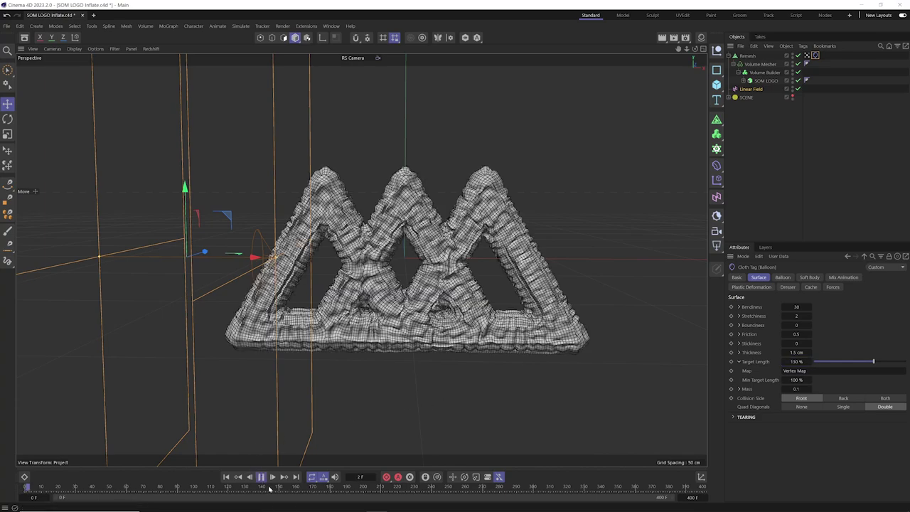
left_click_drag(257, 260, 572, 248)
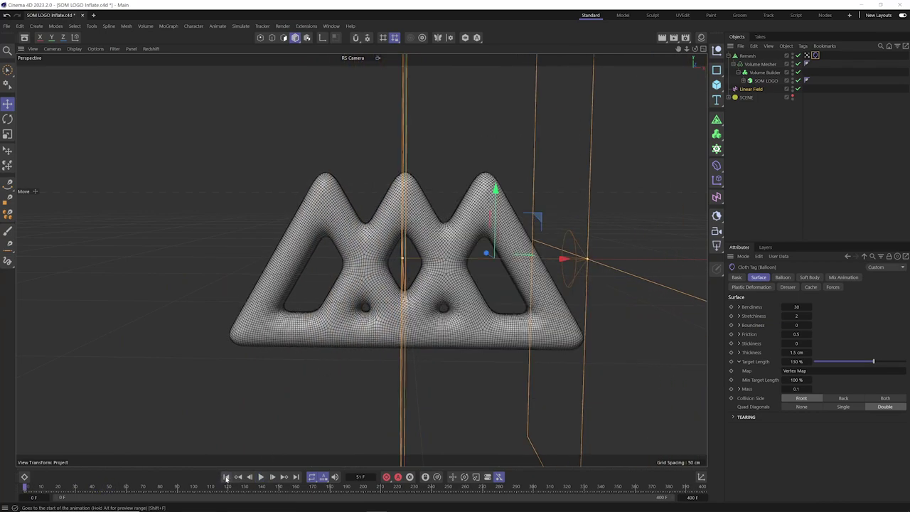
Change the Linear Field's type to Spherical Field and display the logo's vertex map.
left_click(751, 90)
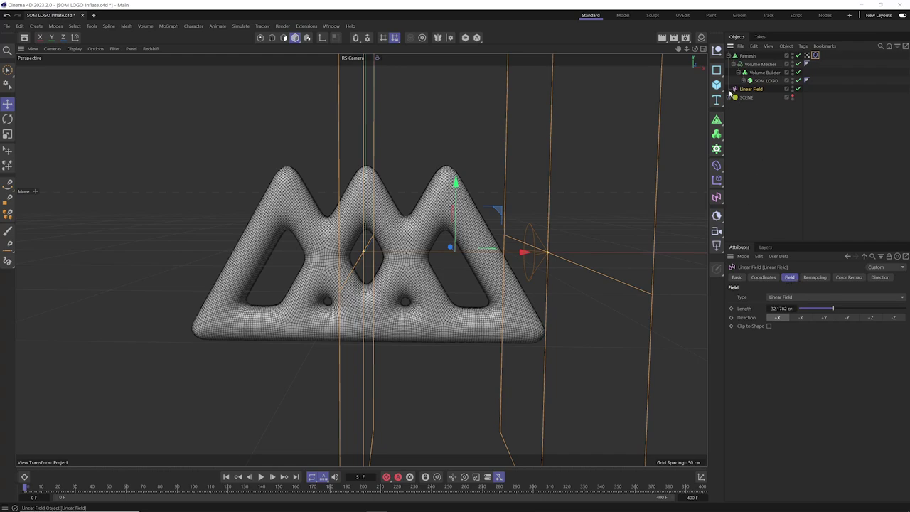
left_click(791, 299)
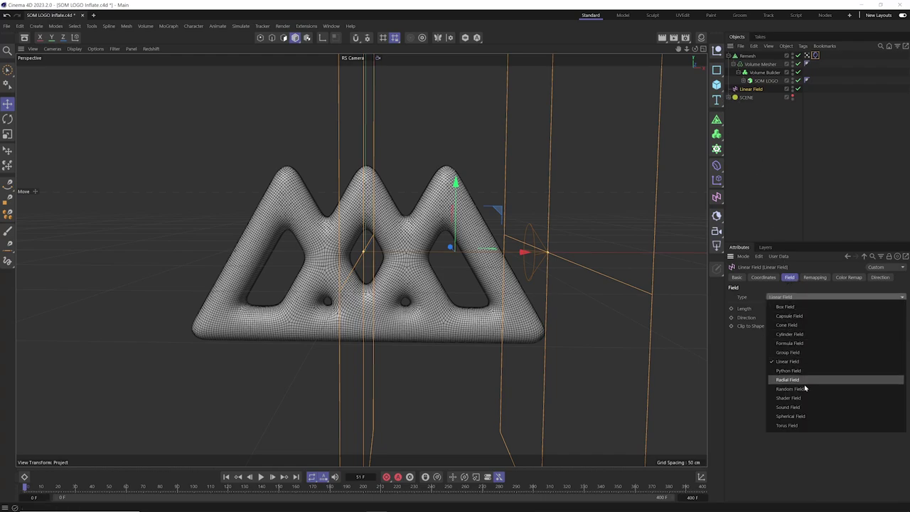
left_click(792, 417)
left_click(807, 55)
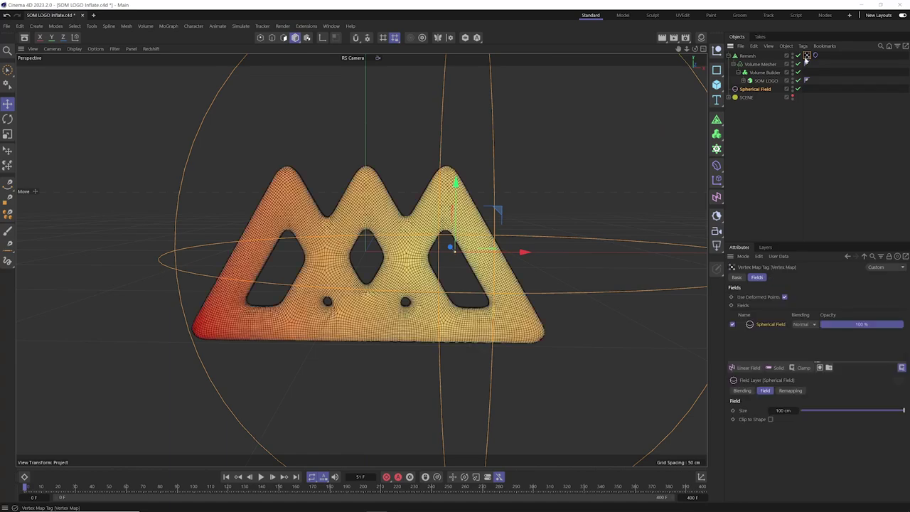
Shrink the Spherical Field to about 13.4 cm and place it at the logo's lower-right corner.
middle_click_drag(575, 231, 477, 270, "alt")
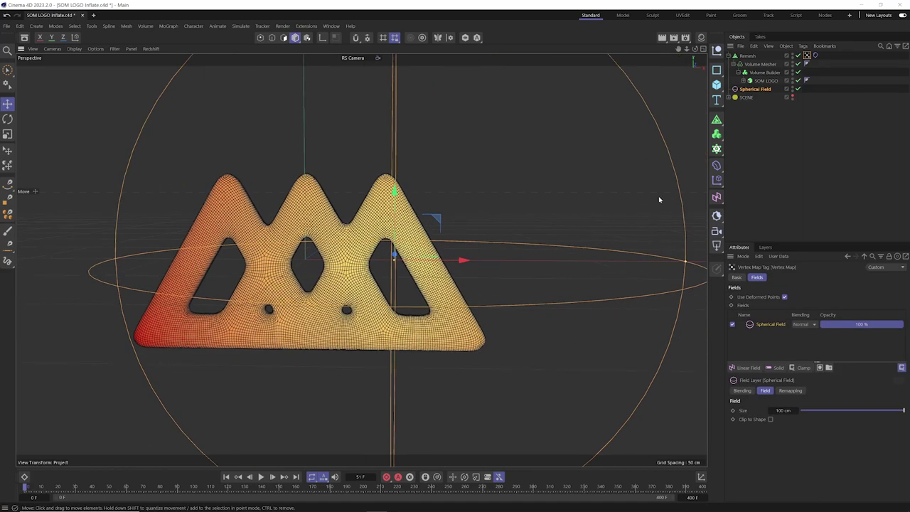
left_click_drag(603, 246, 517, 328)
scroll(517, 327, "up", 2)
left_click_drag(611, 277, 576, 296)
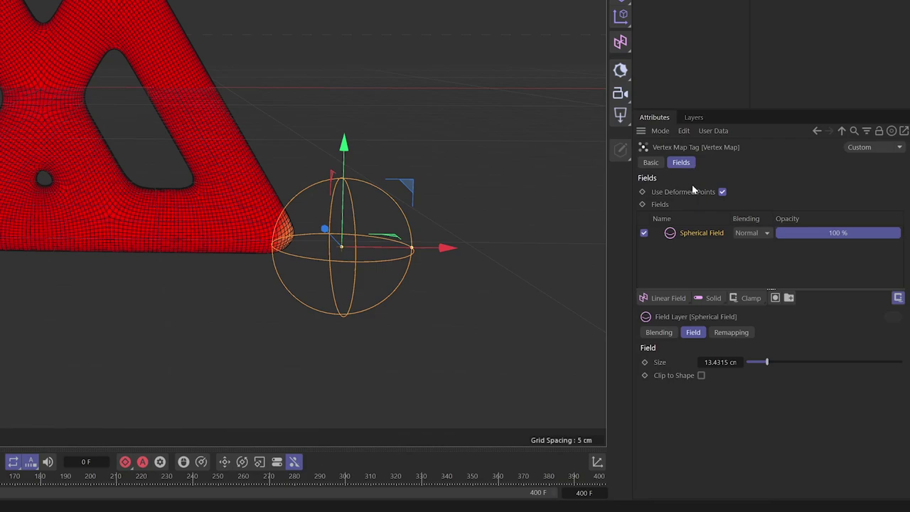
Add a Freeze layer beneath the Spherical Field in the vertex map and set the Spherical Field's blending to Max.
left_click(755, 304)
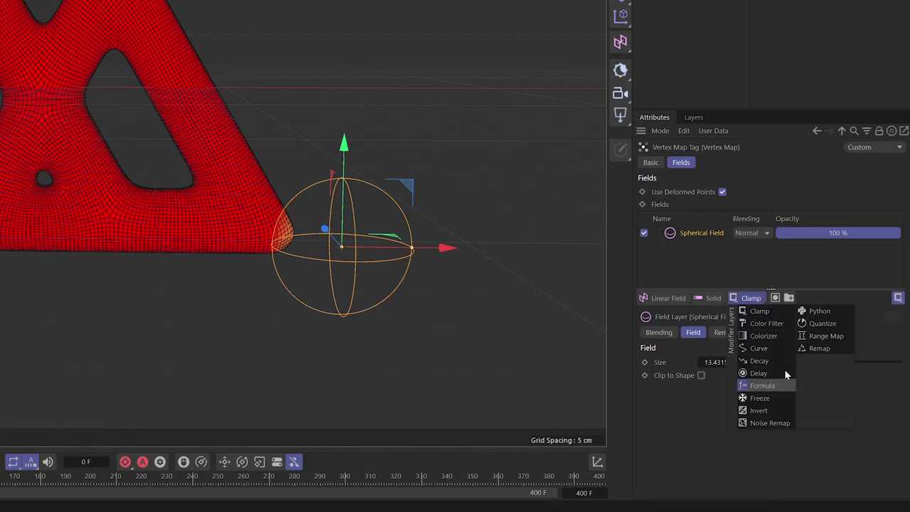
left_click(759, 398)
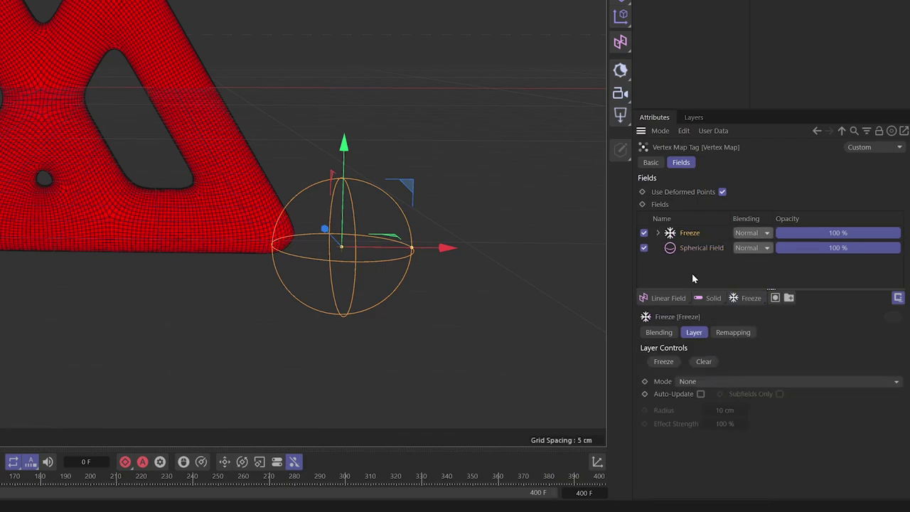
left_click_drag(679, 231, 680, 258)
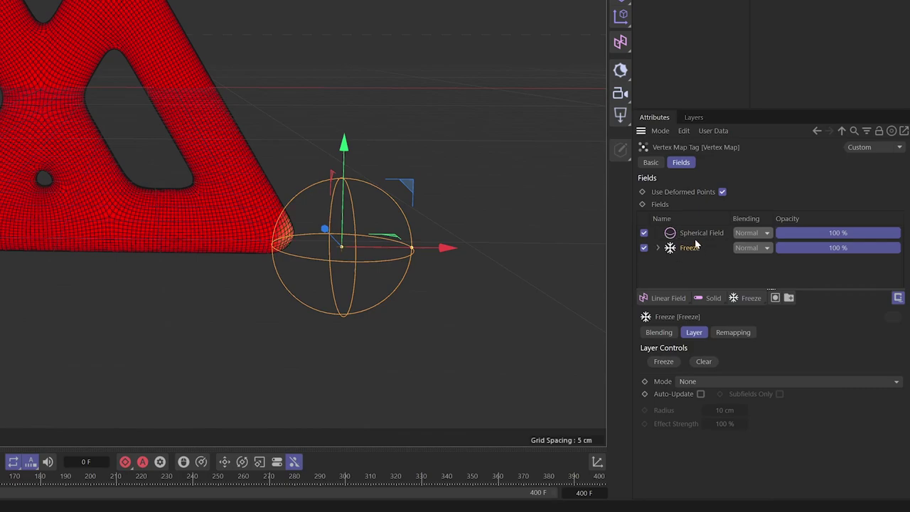
left_click(750, 233)
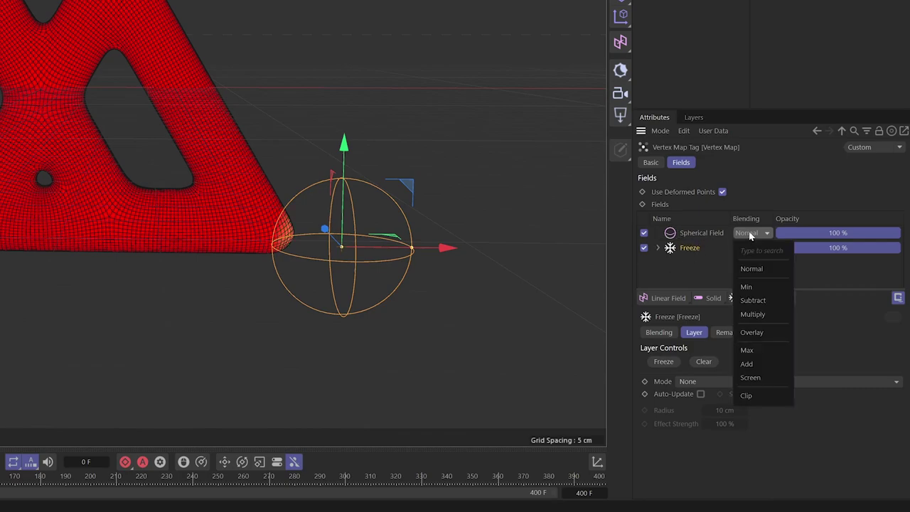
left_click(759, 350)
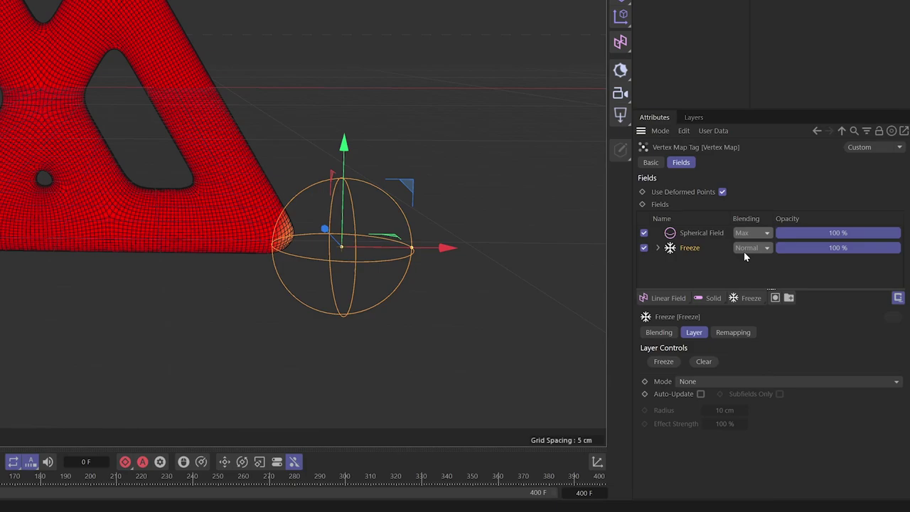
Set the Freeze layer's Mode to Grow with an Effect Strength of 5% and play the simulation.
left_click(703, 234)
left_click(689, 249)
left_click(698, 381)
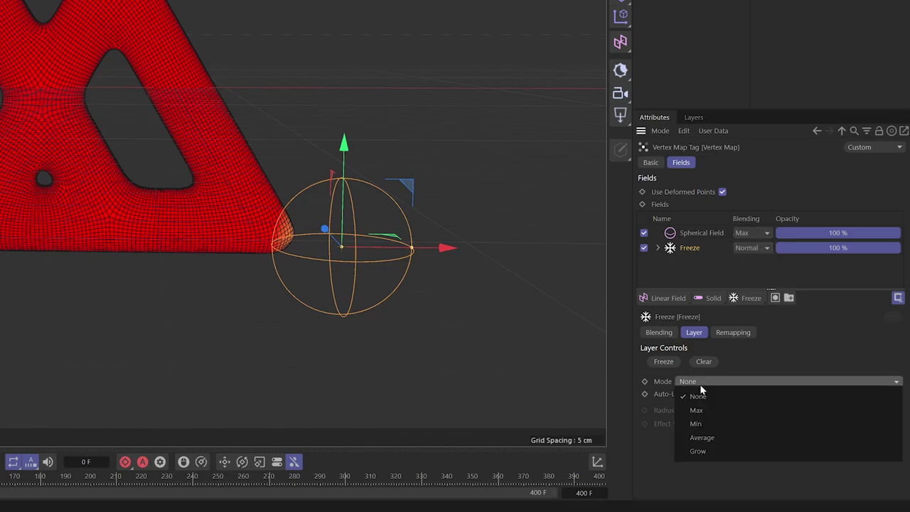
left_click(729, 451)
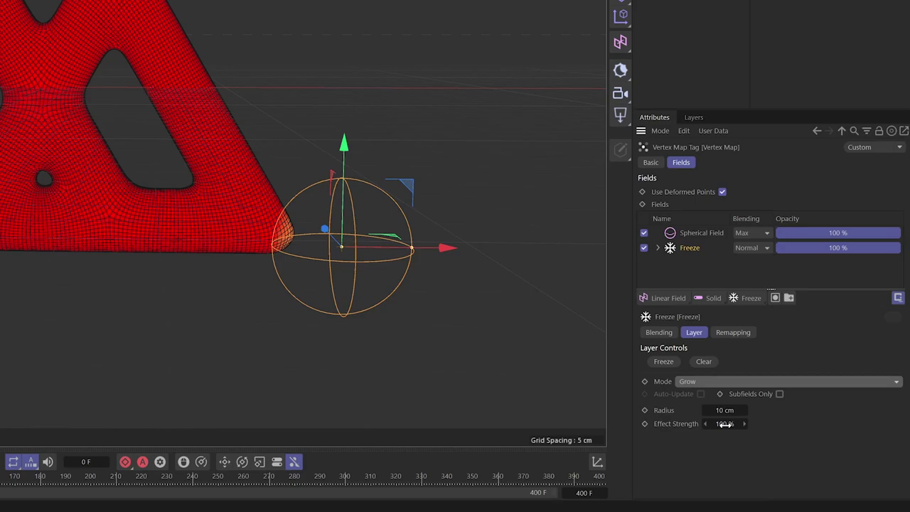
left_click(724, 423)
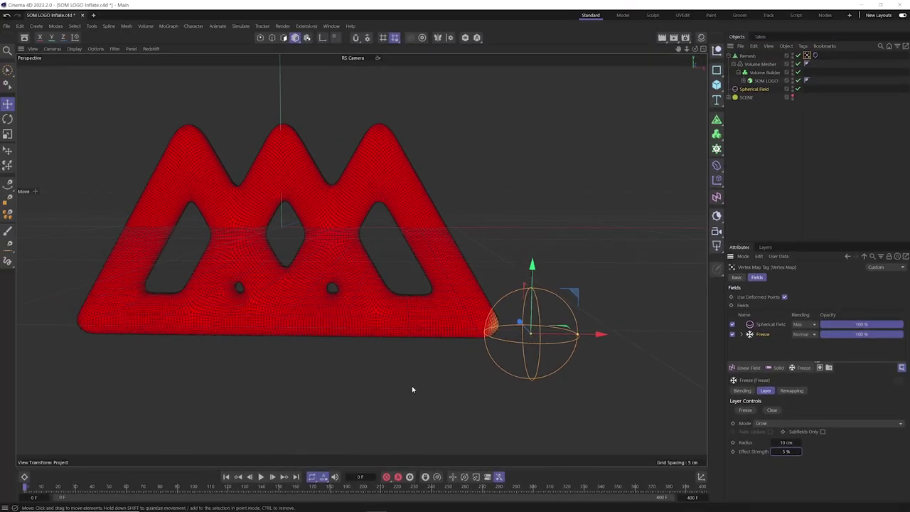
left_click(262, 477)
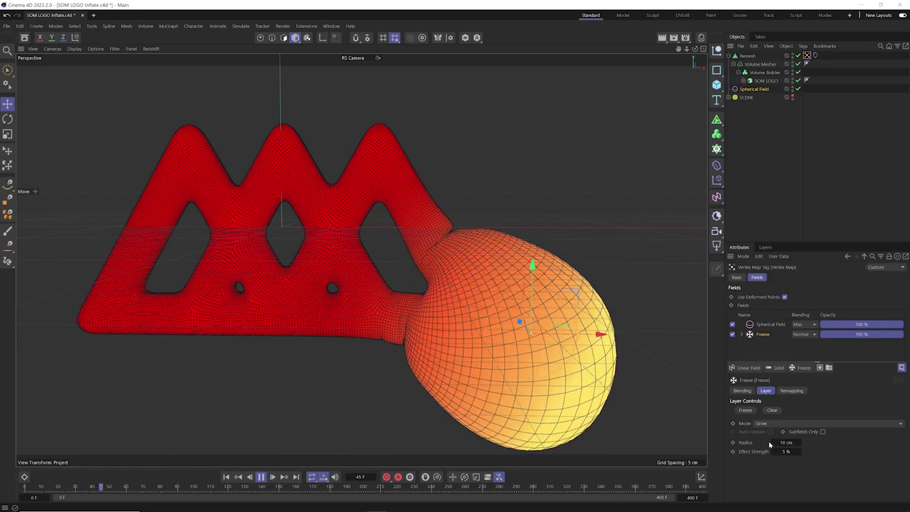
Raise the Freeze layer's Effect Strength to 25% and replay the simulation from the first frame.
left_click_drag(798, 451, 798, 437)
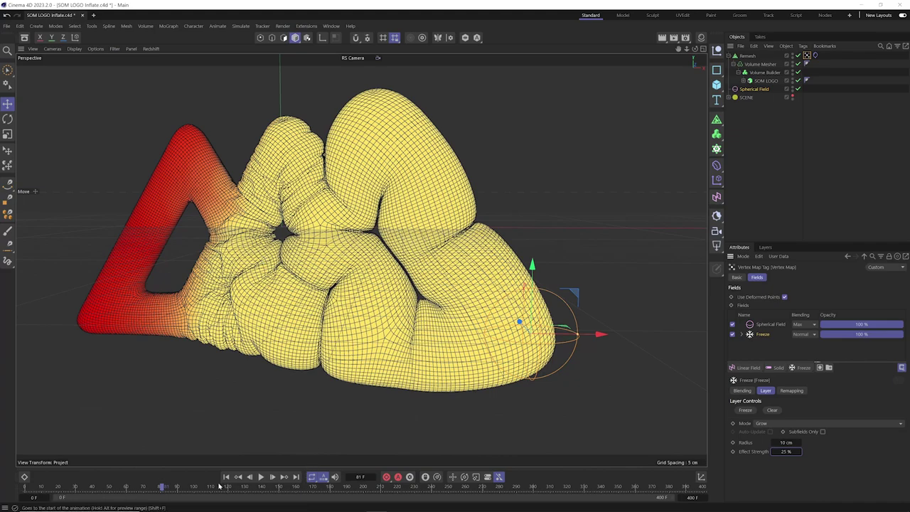
key("shift+f")
left_click_drag(426, 304, 480, 315, "alt")
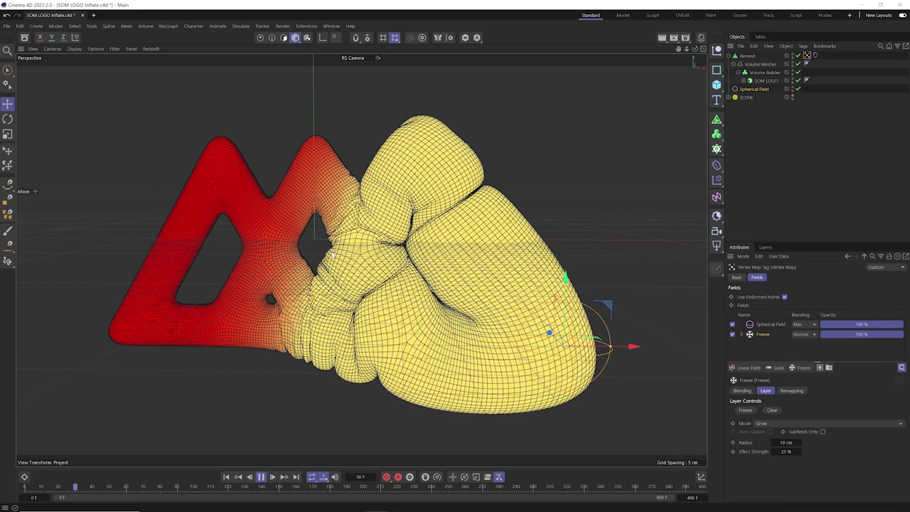
key("F8")
Add a Random Field above the Spherical Field in the vertex map and set its blending to Overlay.
left_click(750, 367)
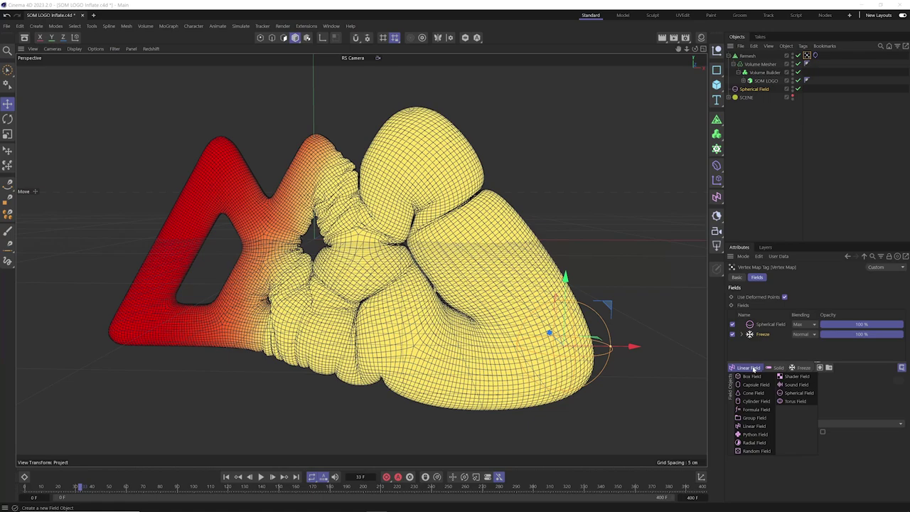
left_click(752, 450)
left_click(806, 324)
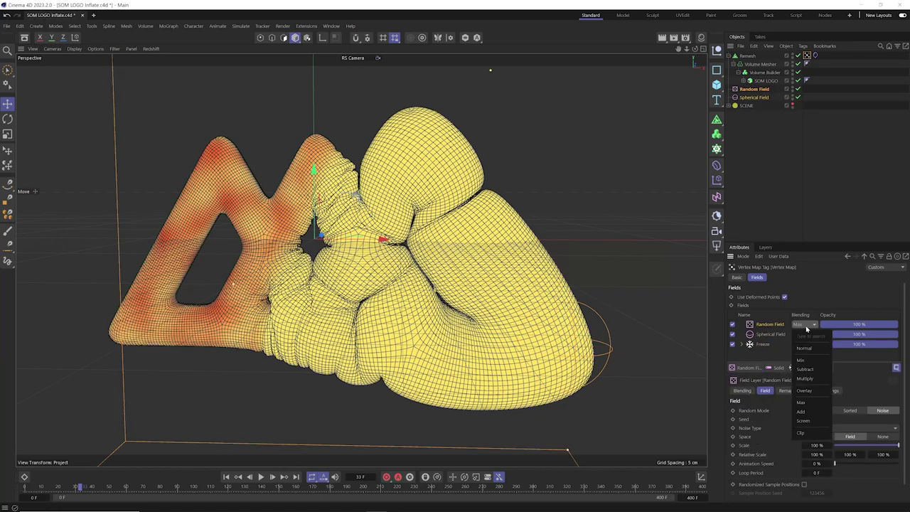
left_click(805, 378)
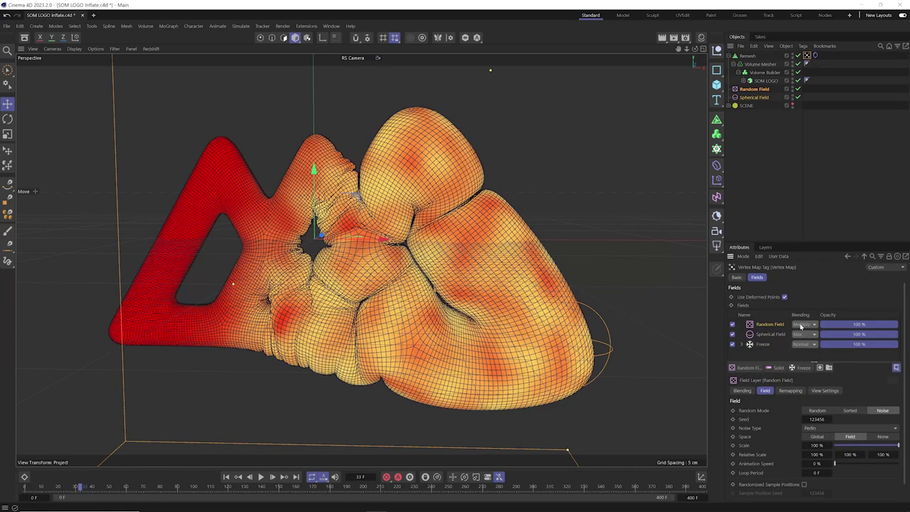
left_click(801, 325)
left_click(803, 390)
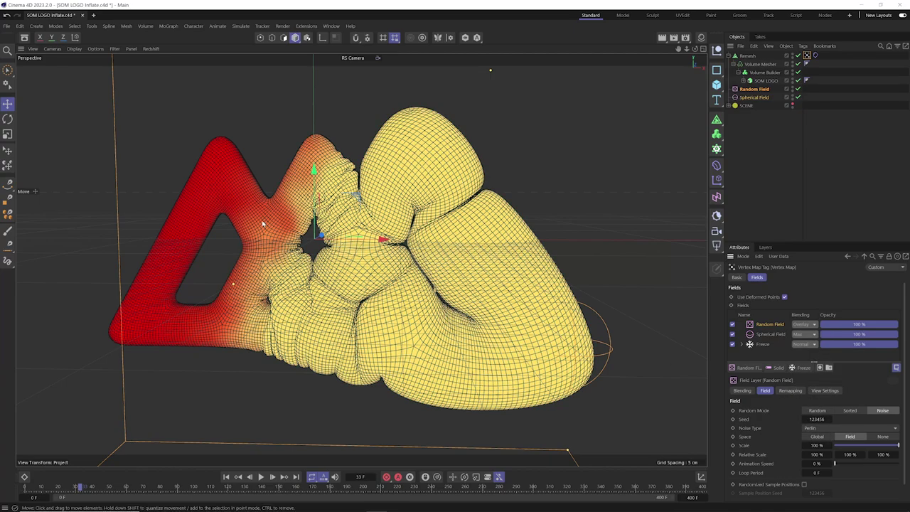
Set the Random Field's Scale to about 118% and Animation Speed to 25%, and replay the simulation with the vertex map hidden.
left_click_drag(808, 443, 824, 445)
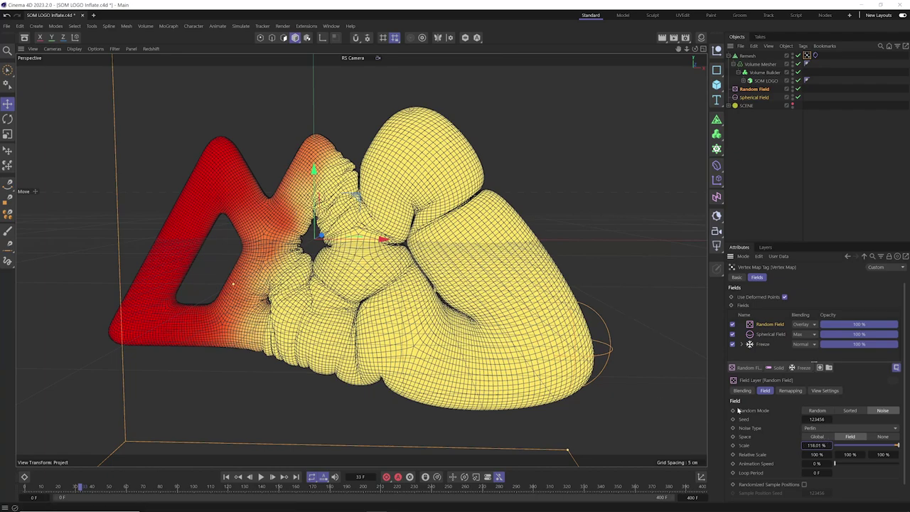
left_click(817, 463)
key("Return")
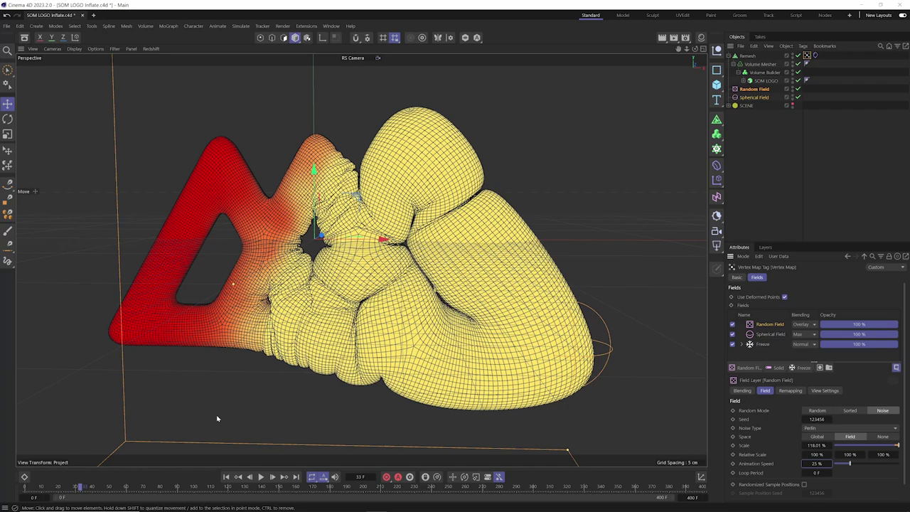
key("F8")
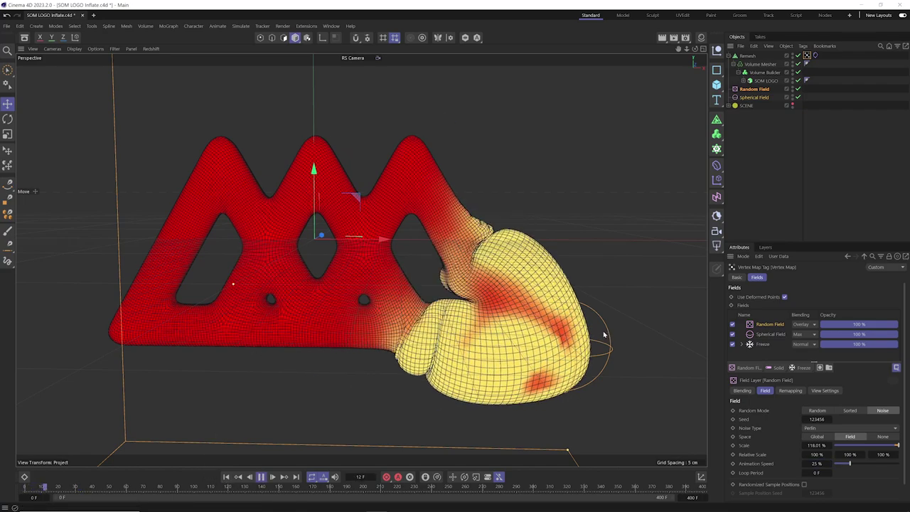
left_click(783, 141)
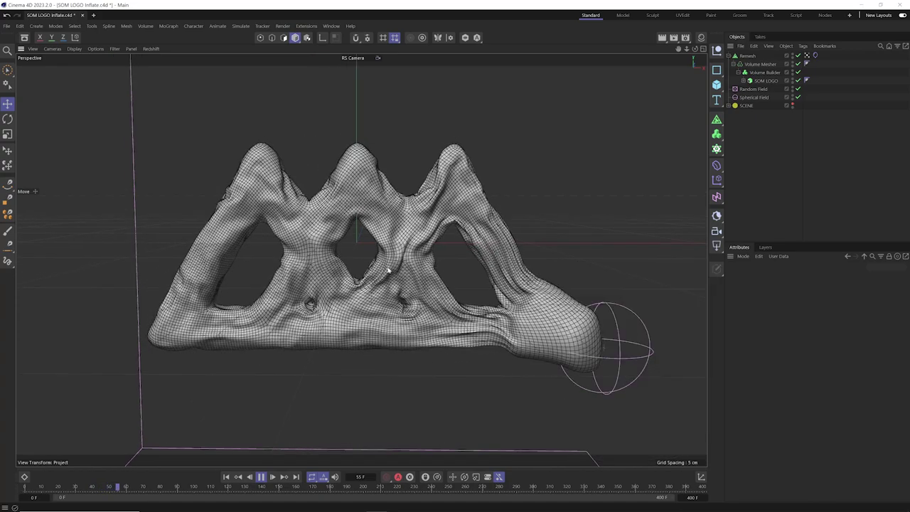
left_click(261, 476)
left_click(226, 477)
Set the Freeze layer's Effect Strength to 100% in the vertex map and replay the simulation from the first frame.
left_click(606, 350)
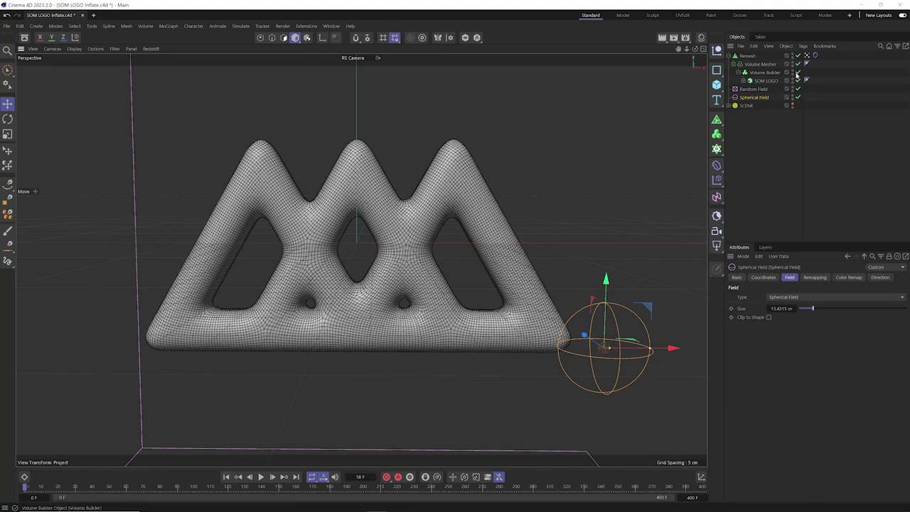
left_click(815, 57)
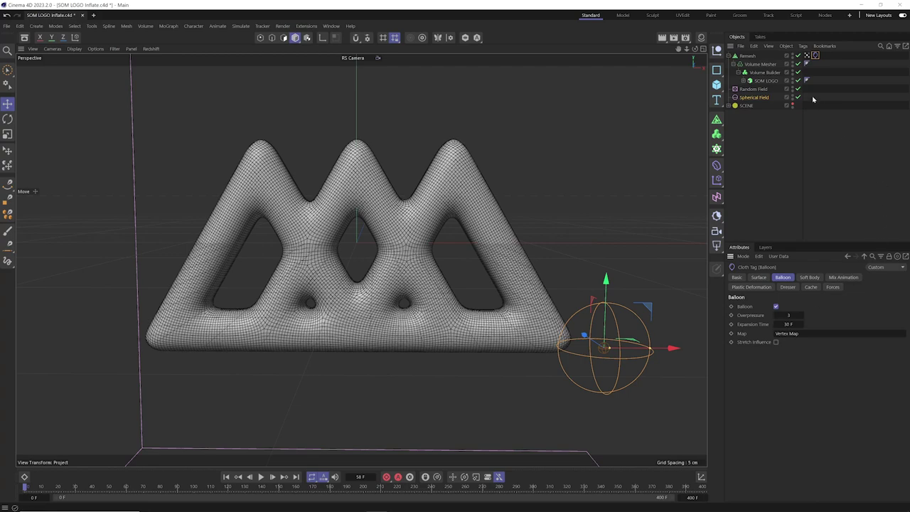
left_click(806, 56)
left_click(749, 344)
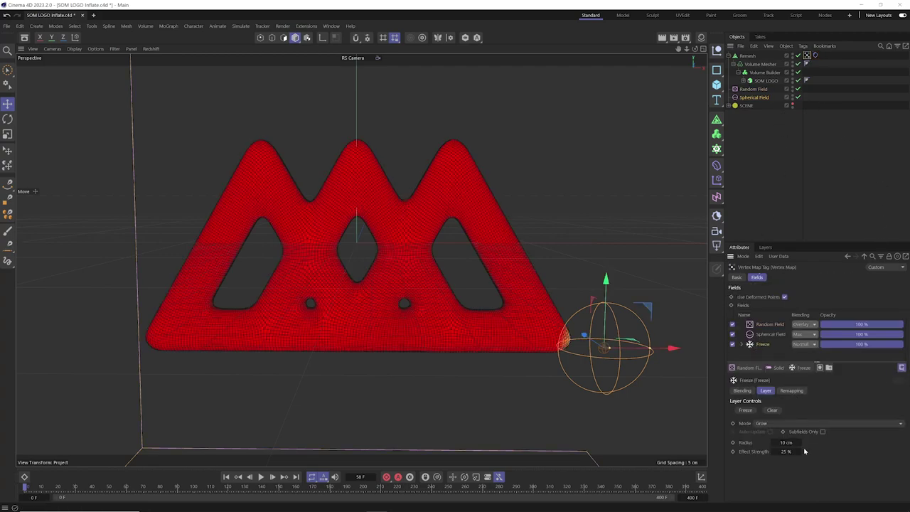
double_click(786, 451)
type("100")
key("Return")
left_click(226, 477)
left_click(261, 476)
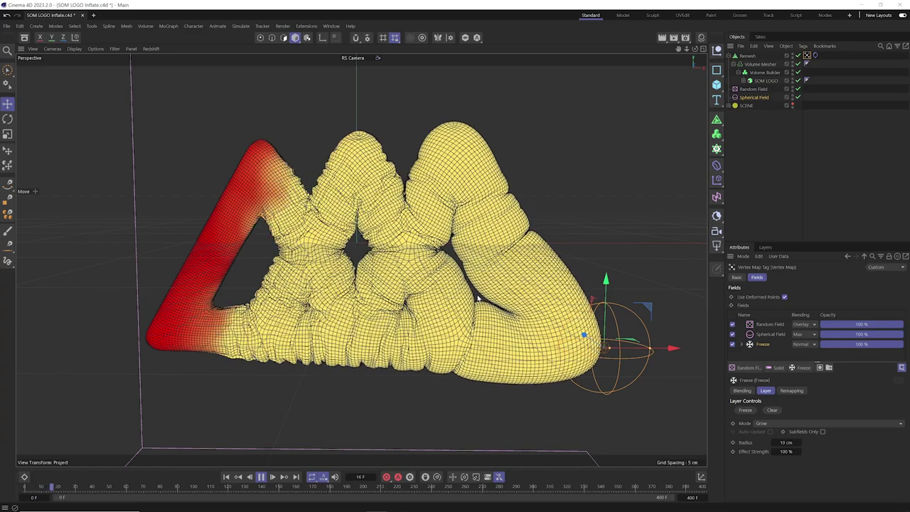
Set the Freeze layer's Radius to 35 cm and Effect Strength to 20%, and replay the simulation on the plain mesh.
left_click(261, 476)
left_click(228, 476)
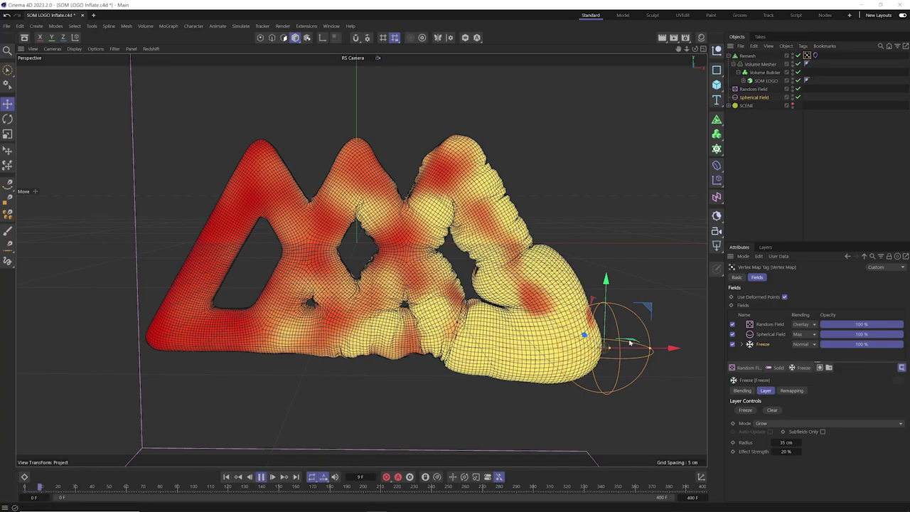
left_click(789, 210)
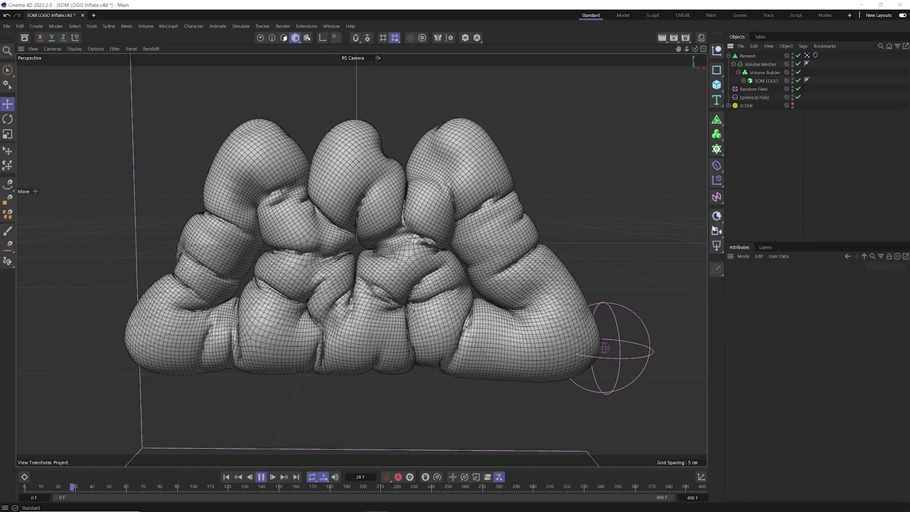
Set the cloth tag's Balloon Overpressure to 5 and replay the simulation, stopping it partway through the inflation.
left_click(815, 55)
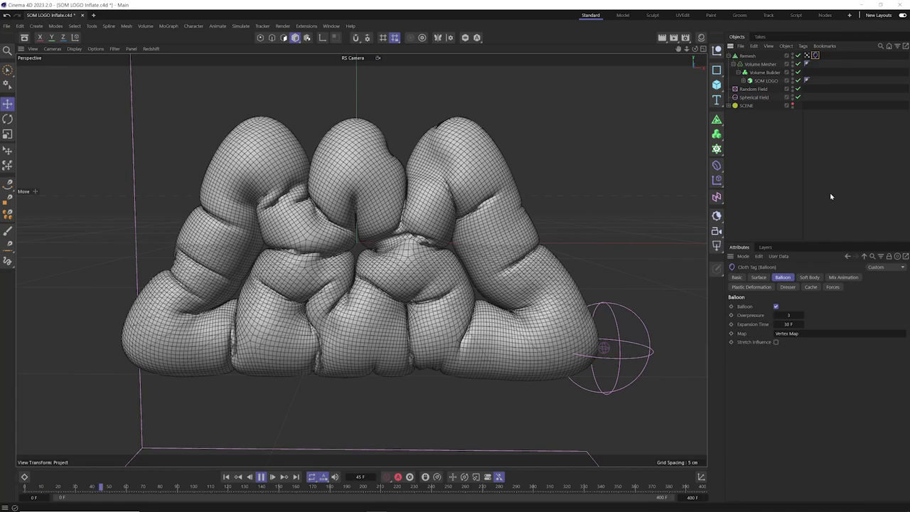
key("F8")
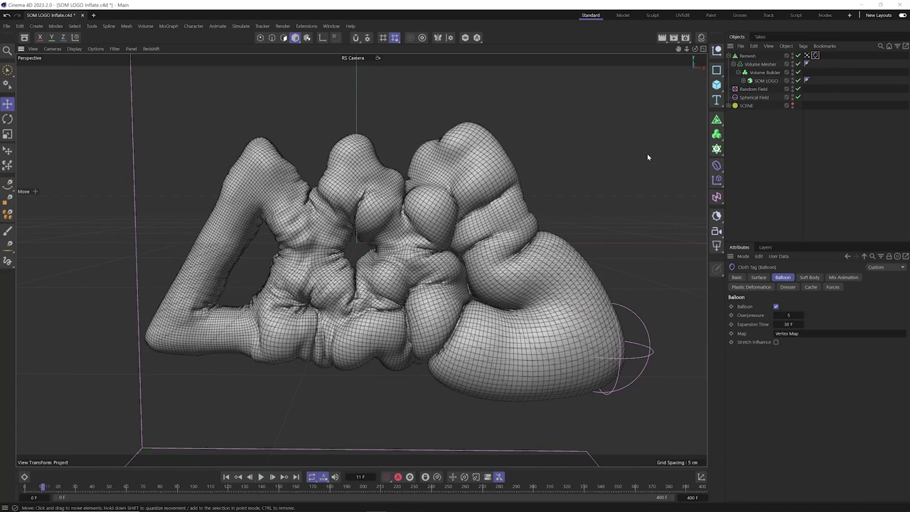
Apply the purple Balloon.1 material to the Remesh object.
left_click(701, 37)
left_click(664, 96)
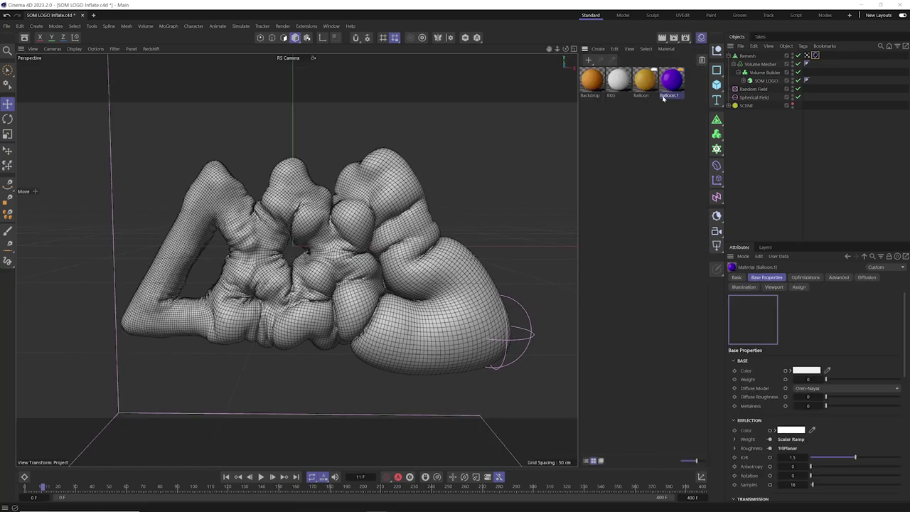
left_click_drag(751, 62, 751, 60)
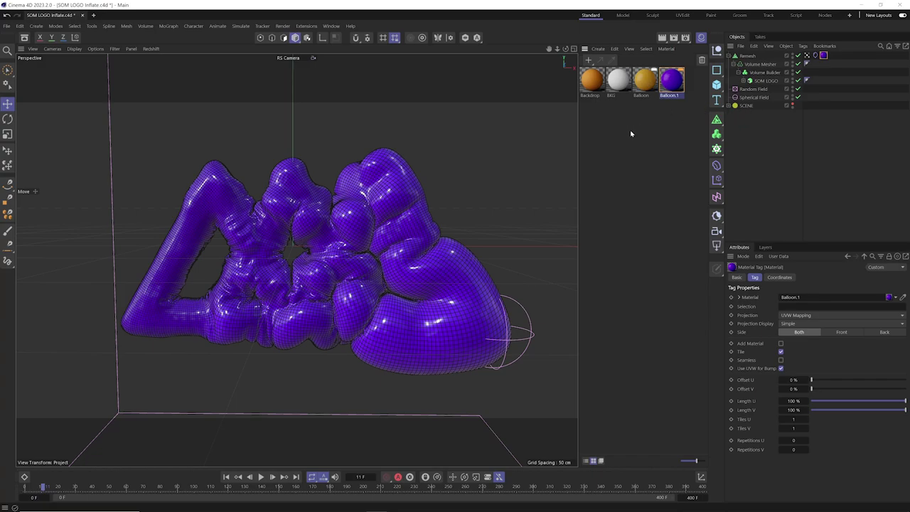
Move the orange Backdrop material to the end of the material list and make the SCENE group's lights visible.
left_click_drag(590, 80, 683, 80)
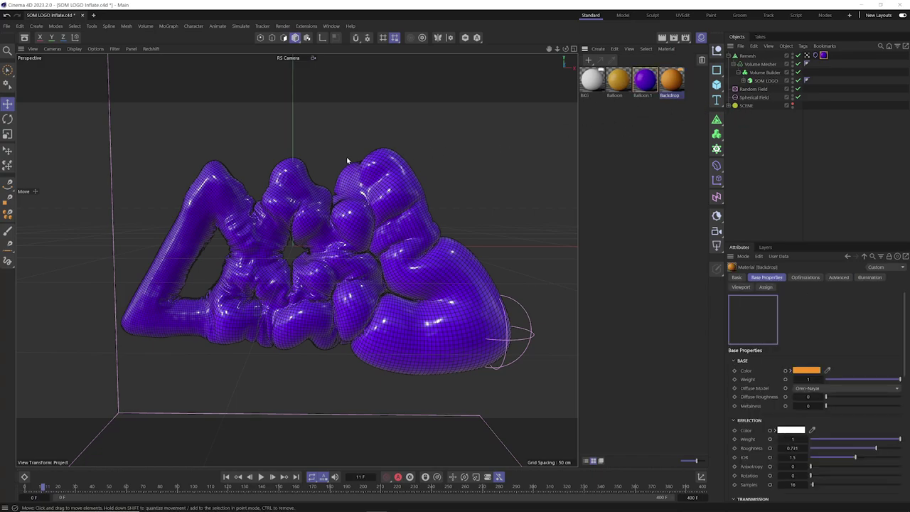
left_click(730, 105)
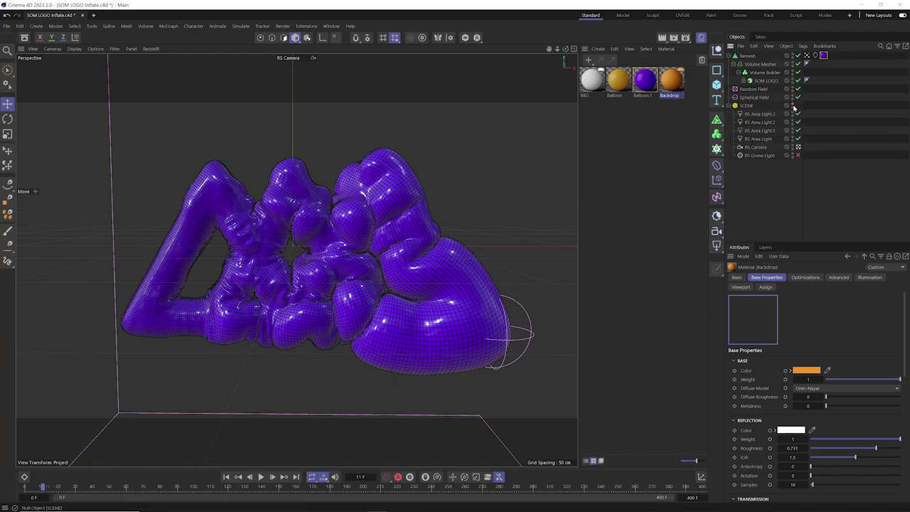
left_click(797, 154)
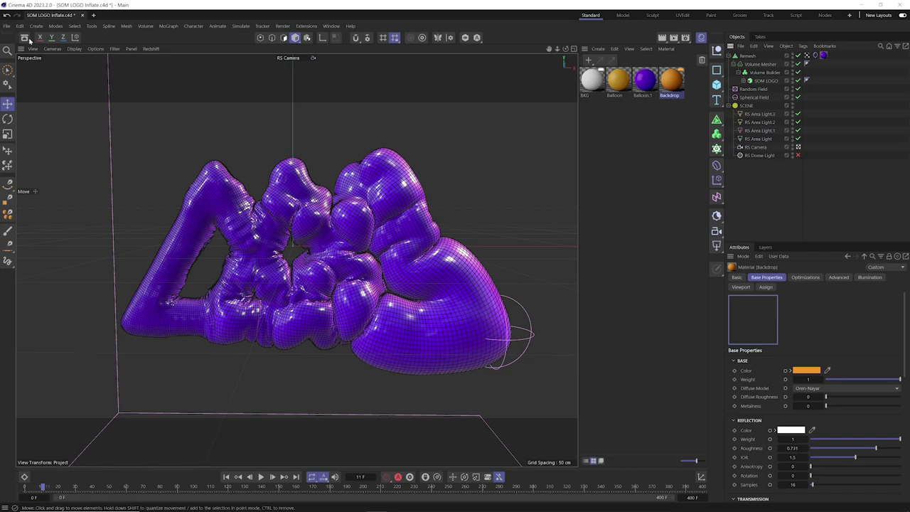
Browse the asset library's New Content category through its models, materials, scenes, node operators and image media.
key("shift+F8")
left_click(53, 113)
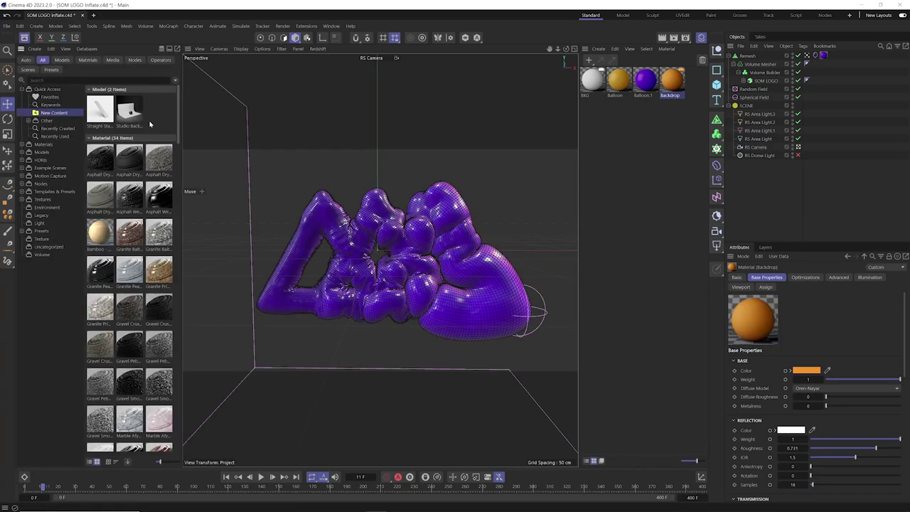
left_click_drag(175, 114, 177, 189)
scroll(177, 189, "up", 3)
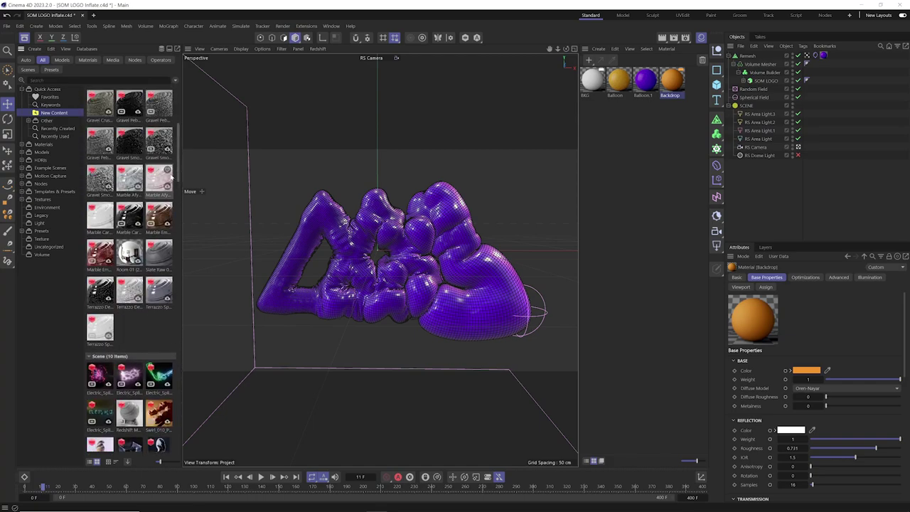
scroll(182, 189, "down", 8)
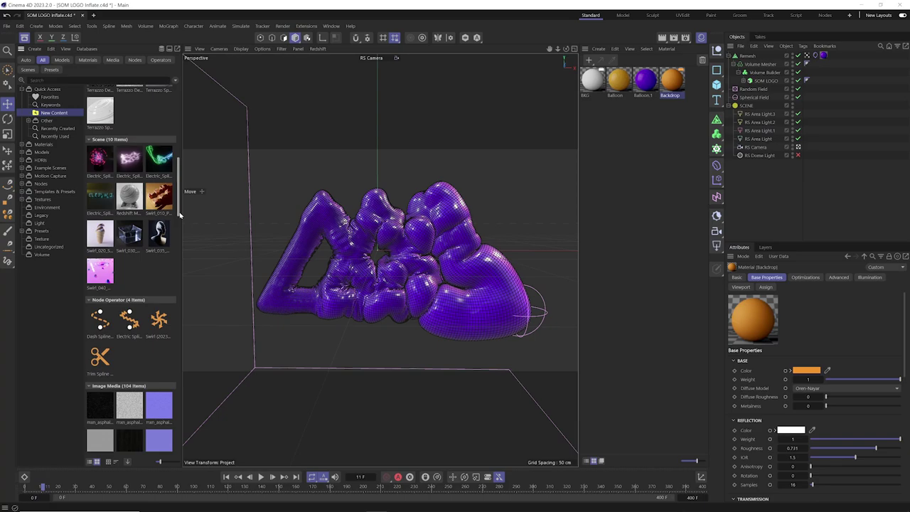
scroll(180, 215, "down", 2)
scroll(179, 217, "down", 2)
scroll(176, 222, "down", 2)
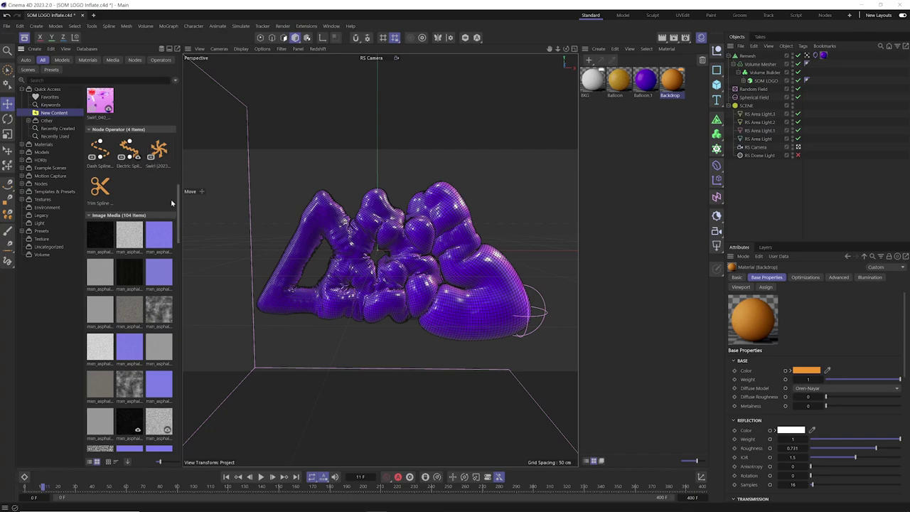
scroll(179, 204, "down", 1)
scroll(179, 204, "down", 5)
scroll(178, 192, "up", 8)
scroll(179, 192, "up", 10)
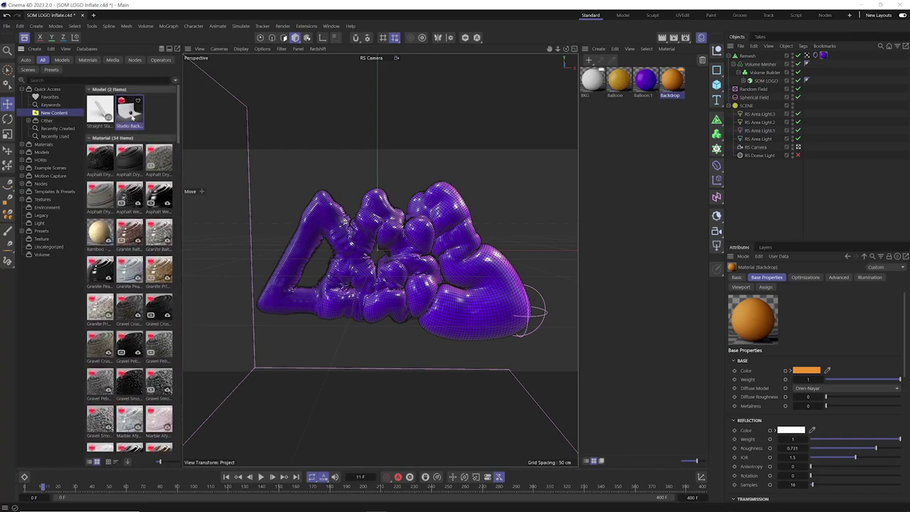
Add the Studio Backdrop model from the asset library to the scene and return the animation to the first frame.
double_click(129, 108)
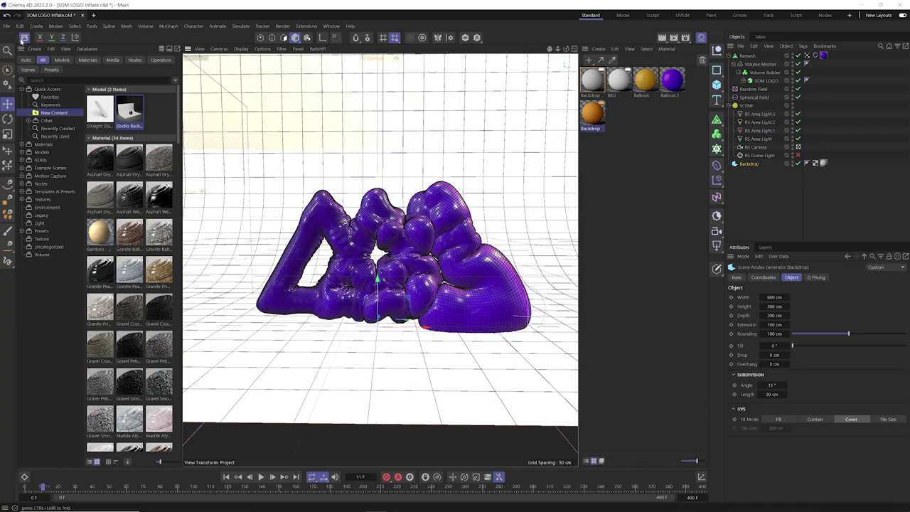
left_click(24, 38)
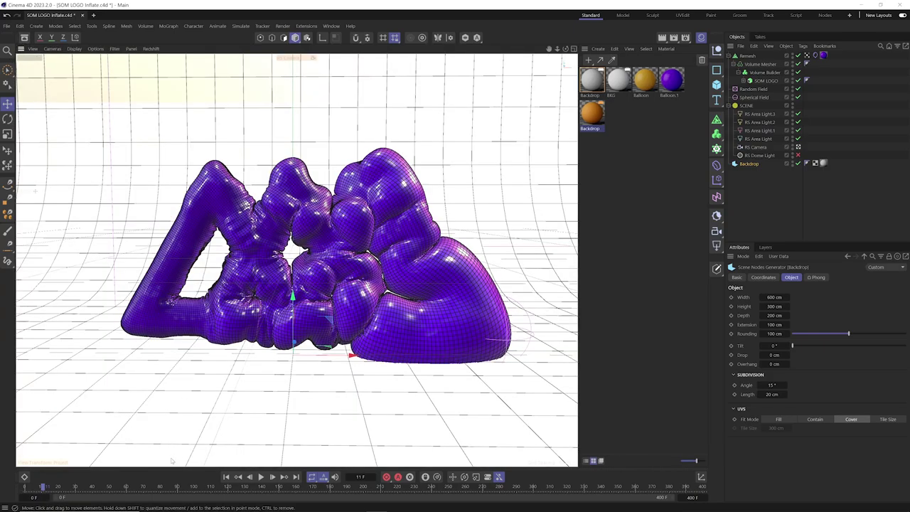
left_click(227, 478)
left_click_drag(302, 302, 342, 311, "alt")
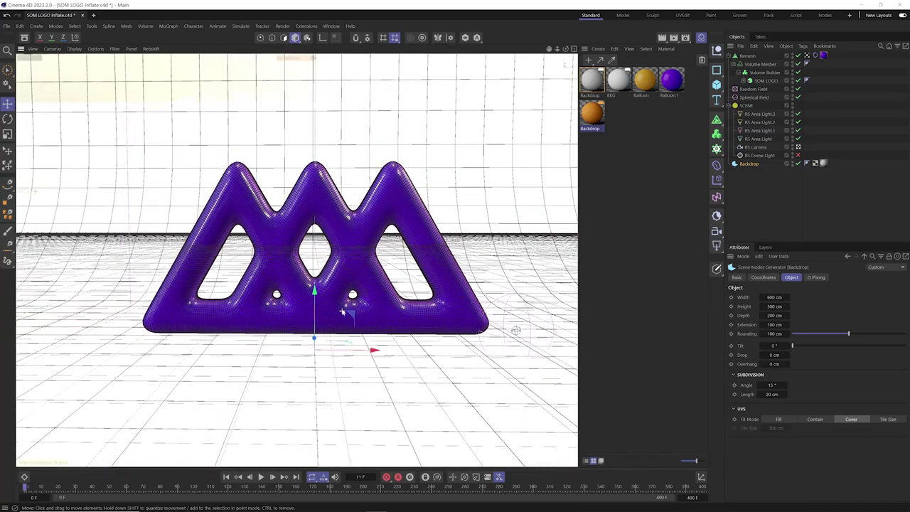
Add a Collider simulation tag to the Backdrop object.
right_click(745, 166)
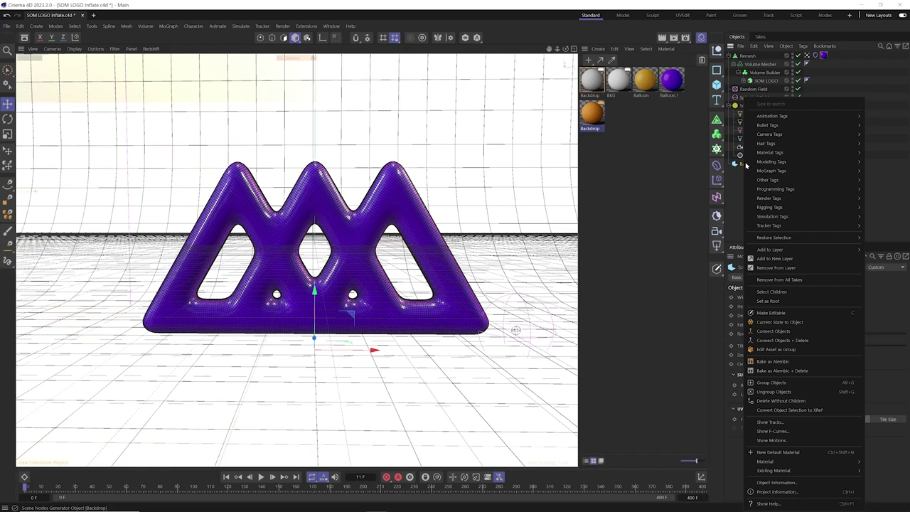
mouse_move(771, 219)
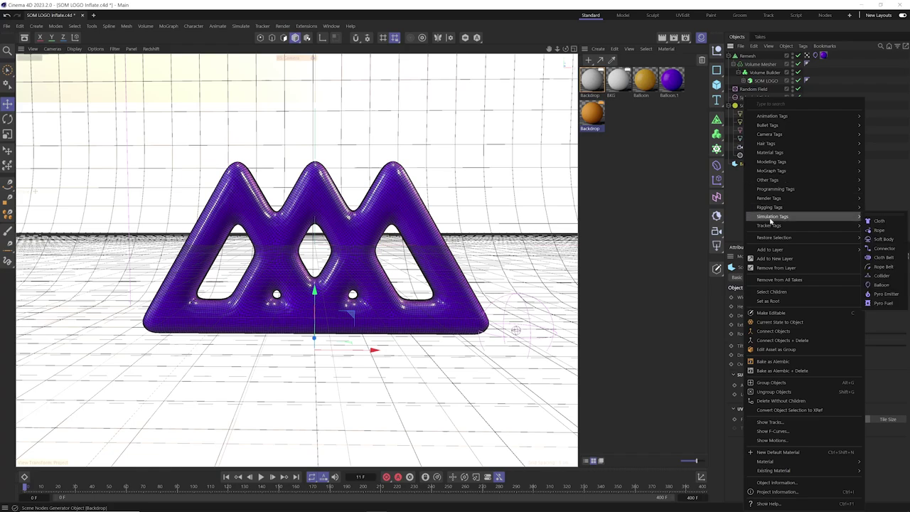
left_click(879, 276)
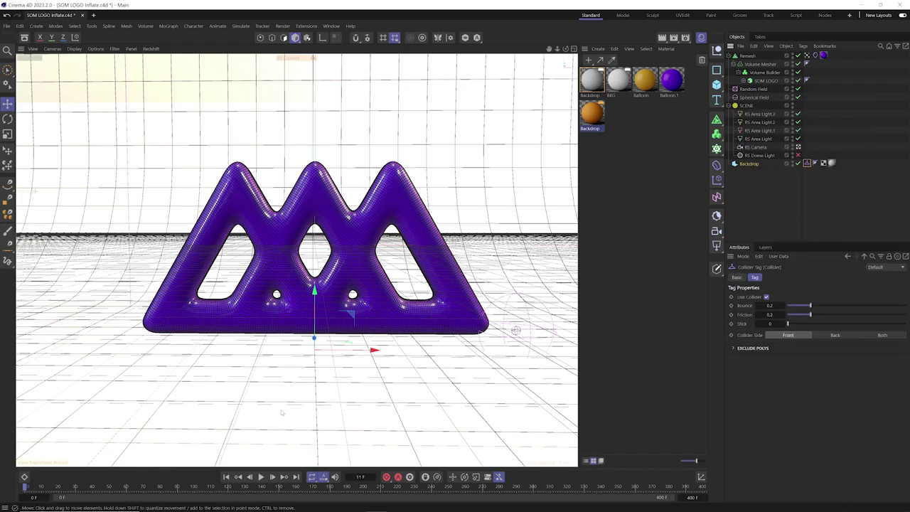
Switch the viewport to smooth shading without mesh lines and hide the floor grid.
key("n")
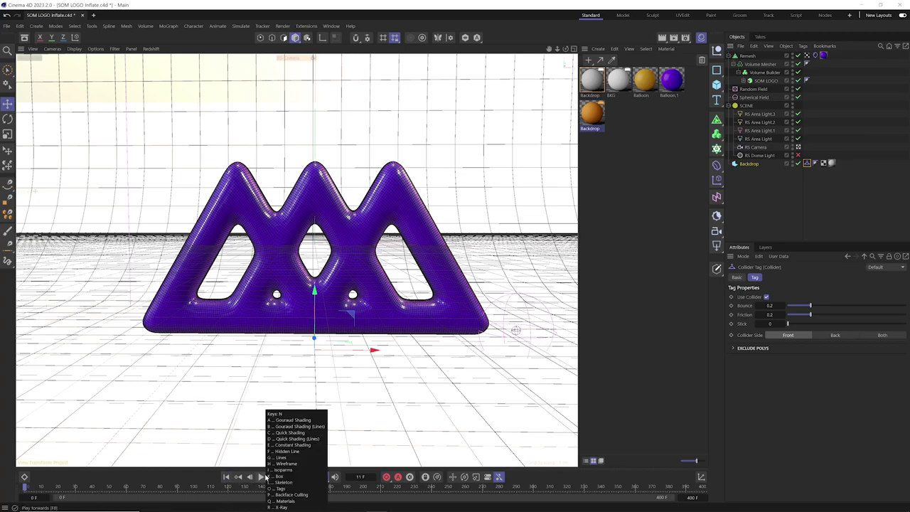
key("a")
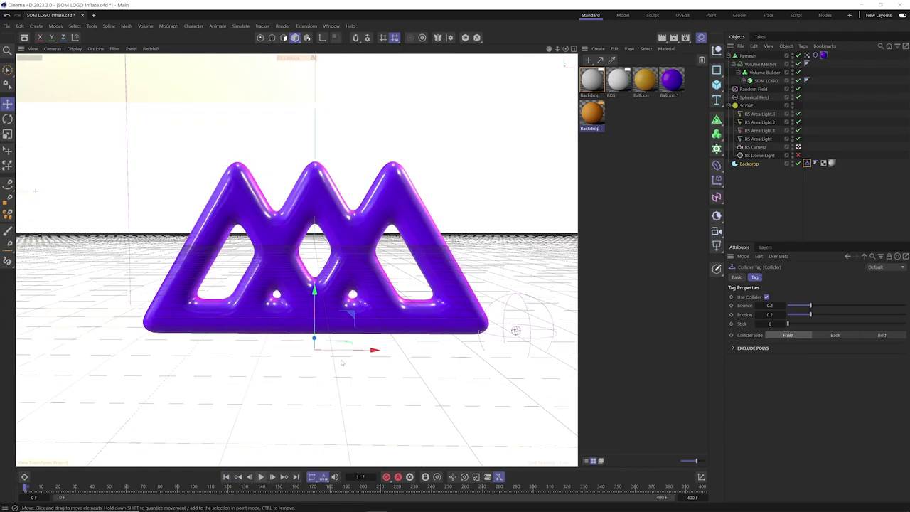
left_click(130, 49)
mouse_move(114, 48)
left_click(123, 105)
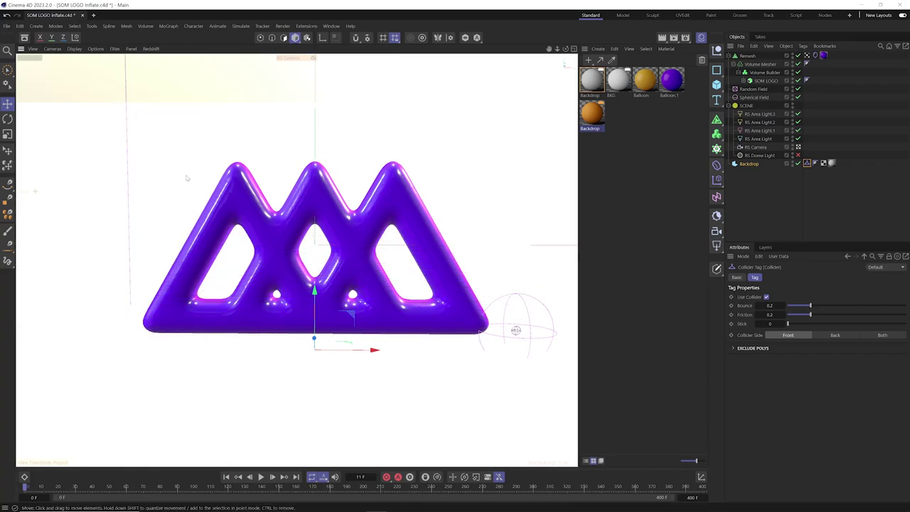
left_click(73, 49)
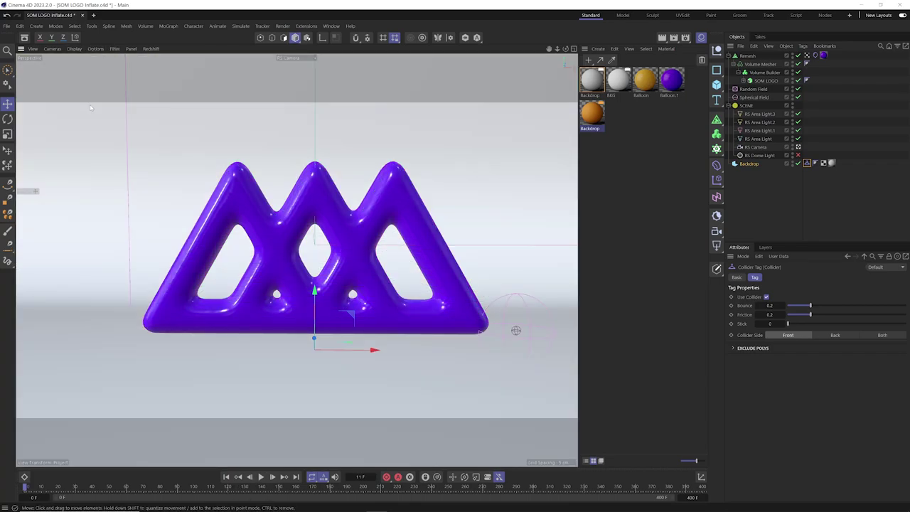
Play the balloon simulation against the backdrop with nothing selected, stopping it at frame 12.
left_click(260, 477)
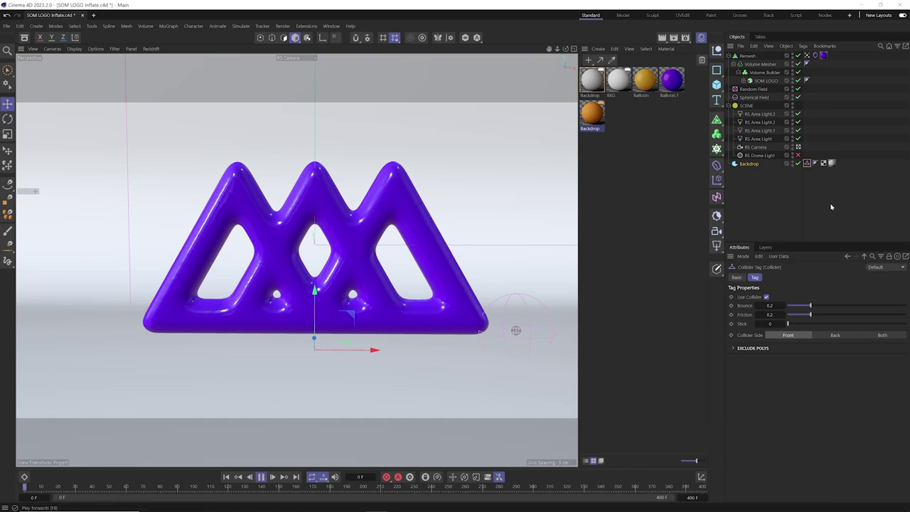
left_click(778, 229)
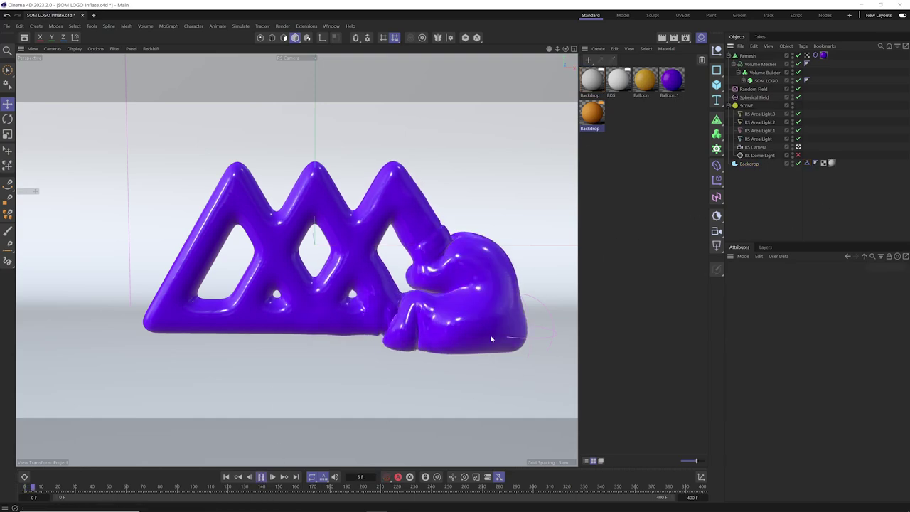
key("F8")
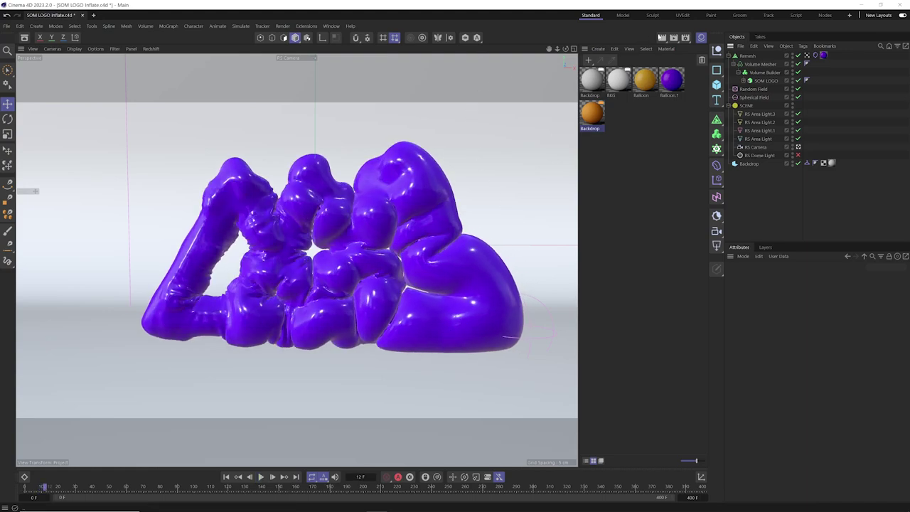
Start the Redshift IPR in the viewport and give the backdrop object the orange Backdrop material.
left_click(152, 49)
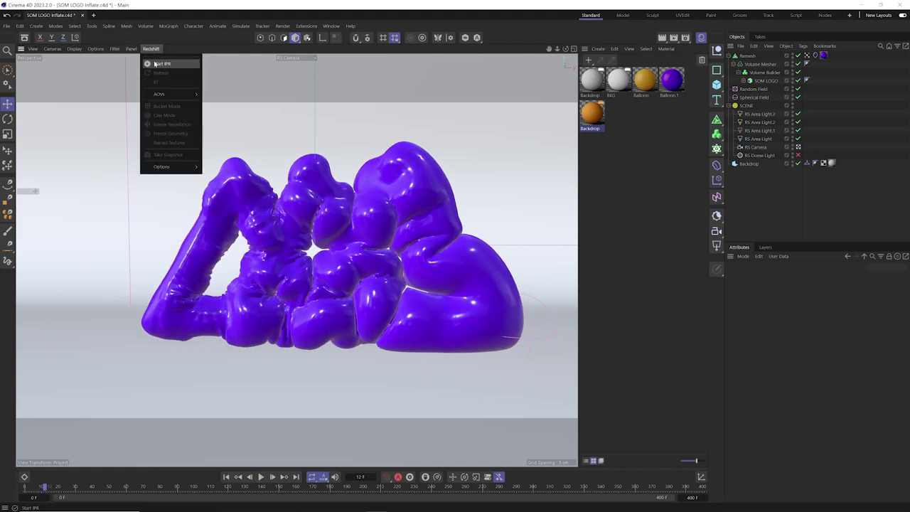
left_click(163, 64)
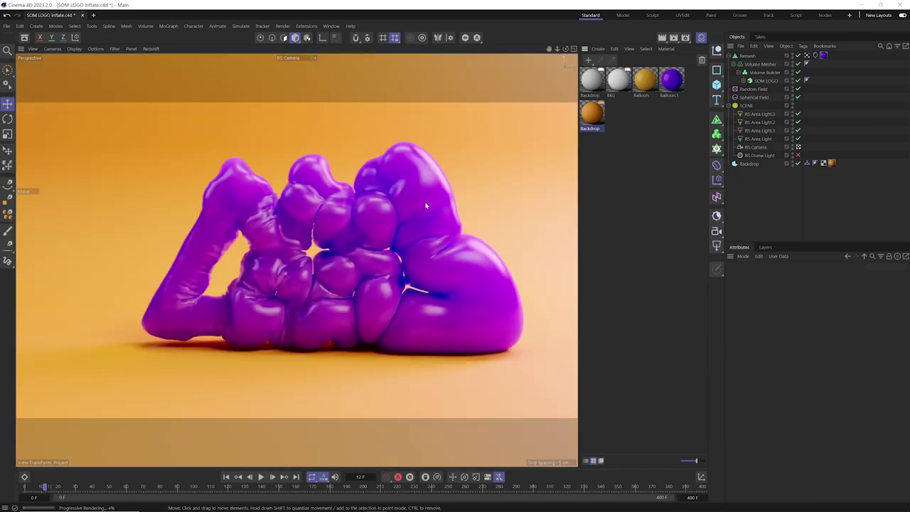
Add a Redshift Object tag to the Remesh and override its geometry settings with tessellation enabled.
left_click(747, 56)
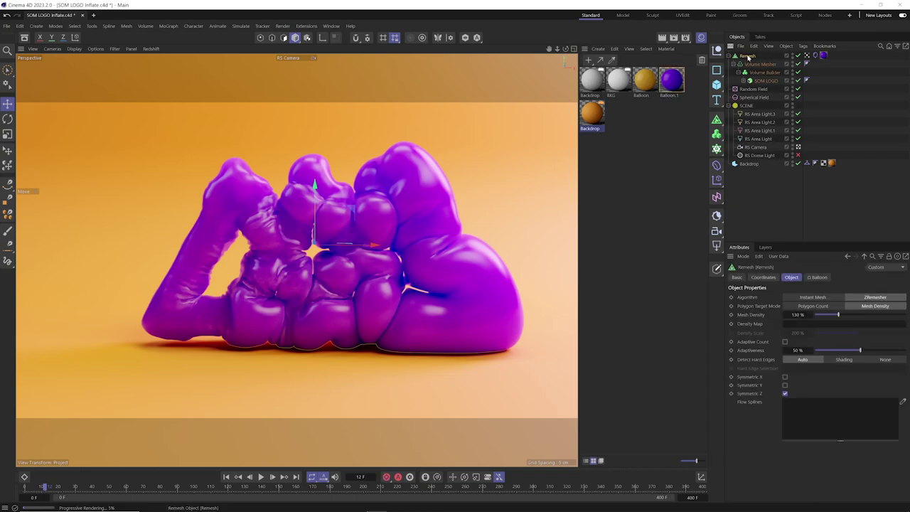
right_click(748, 56)
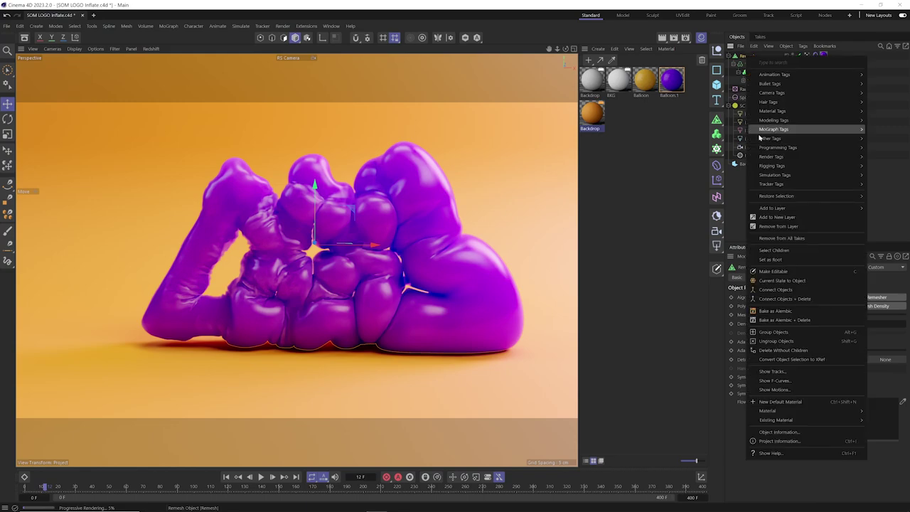
left_click(806, 55)
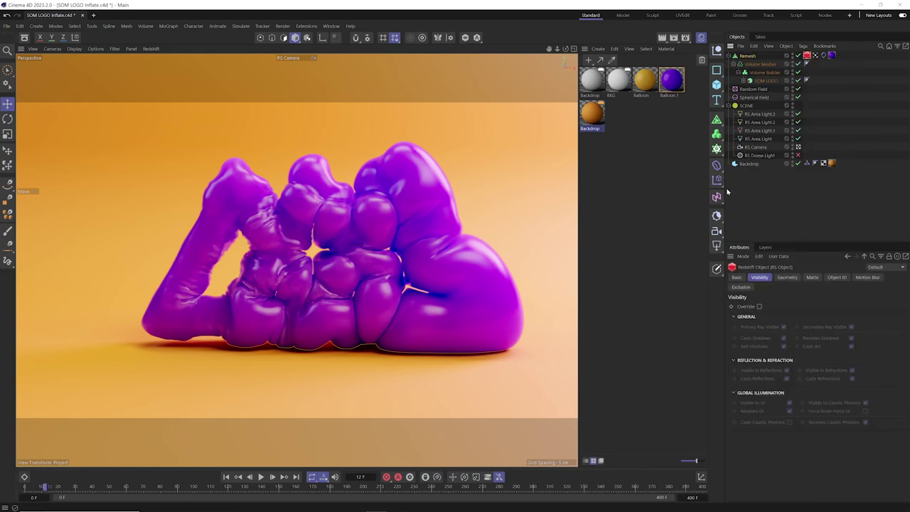
left_click(786, 278)
left_click(759, 306)
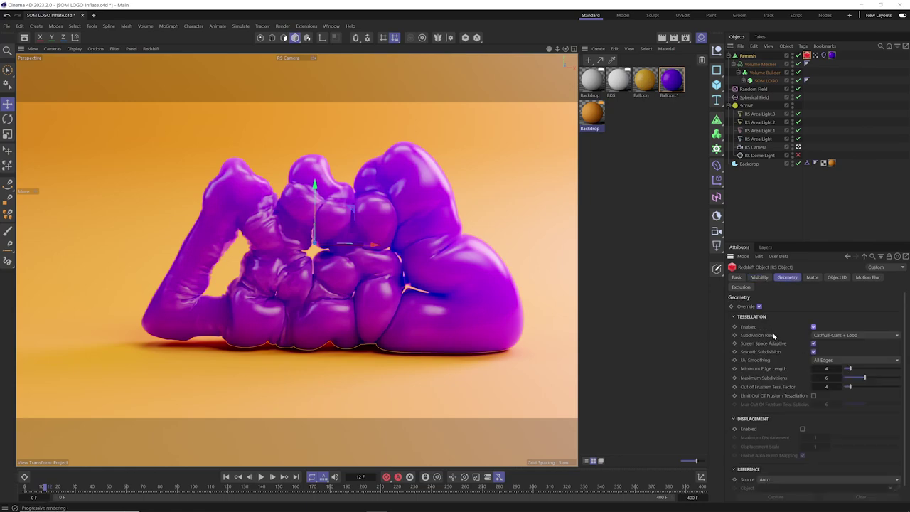